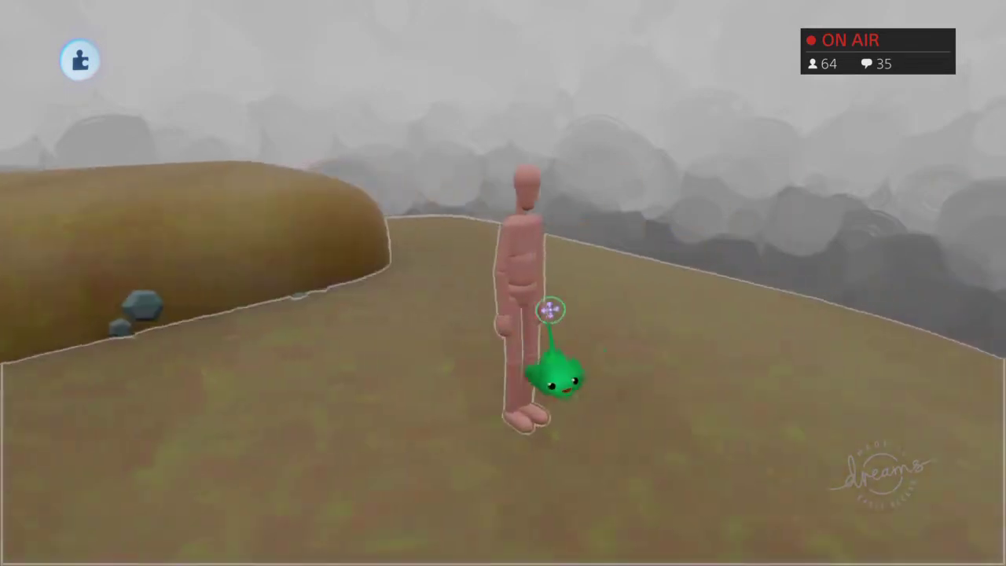
Start a new sculpture in Sculpt Mode and stamp a cube with Grid Snap set to 1.
click(461, 263)
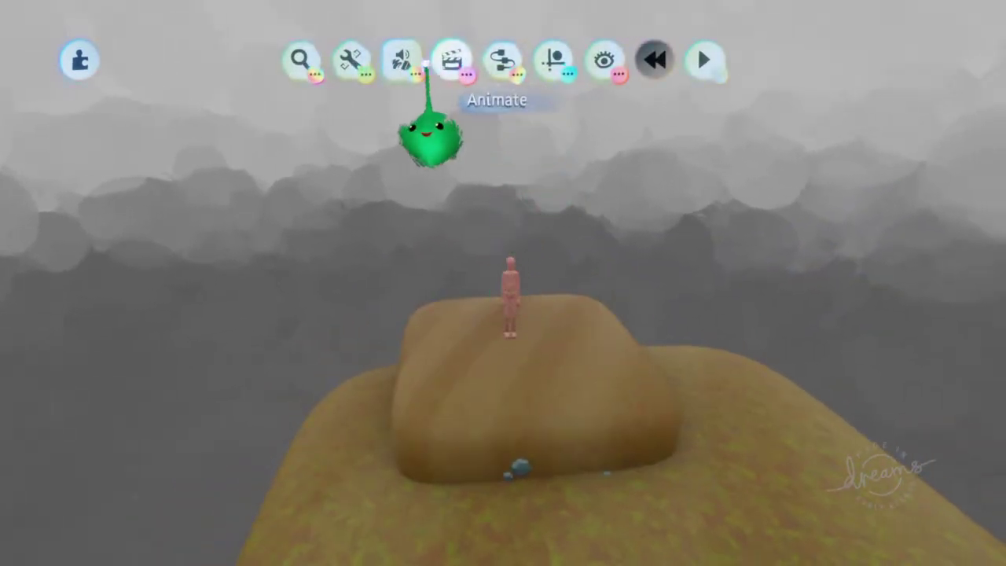
click(402, 62)
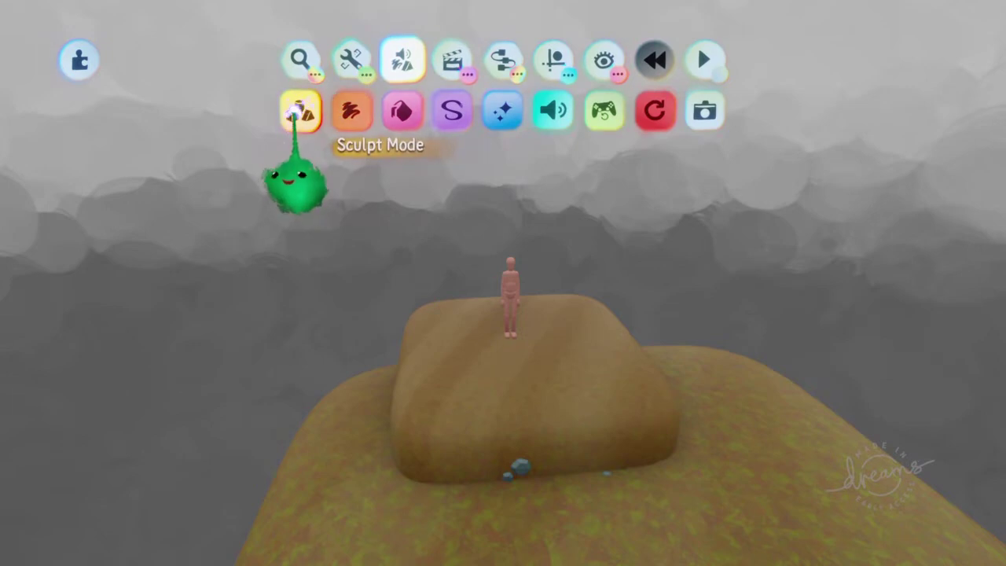
click(292, 112)
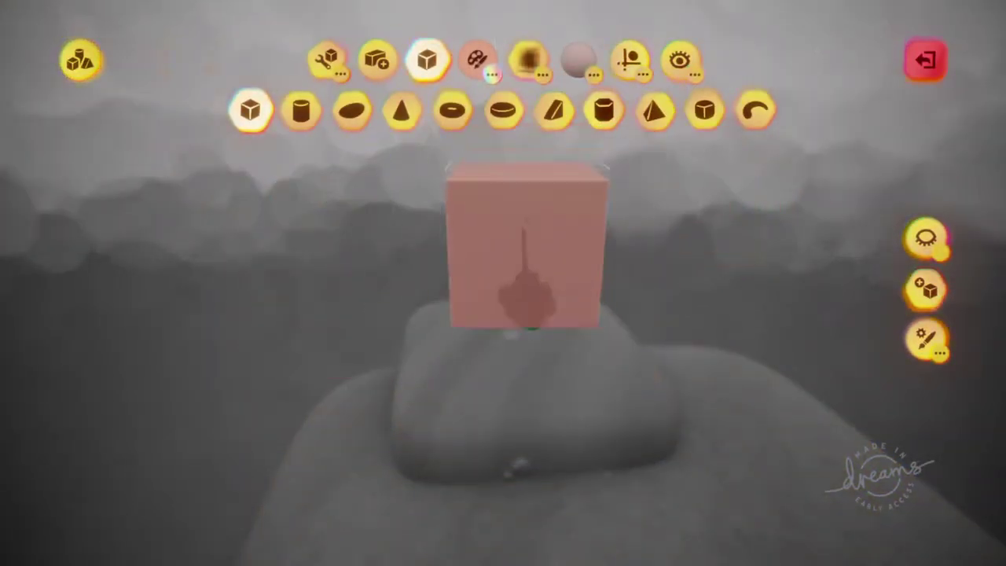
click(628, 59)
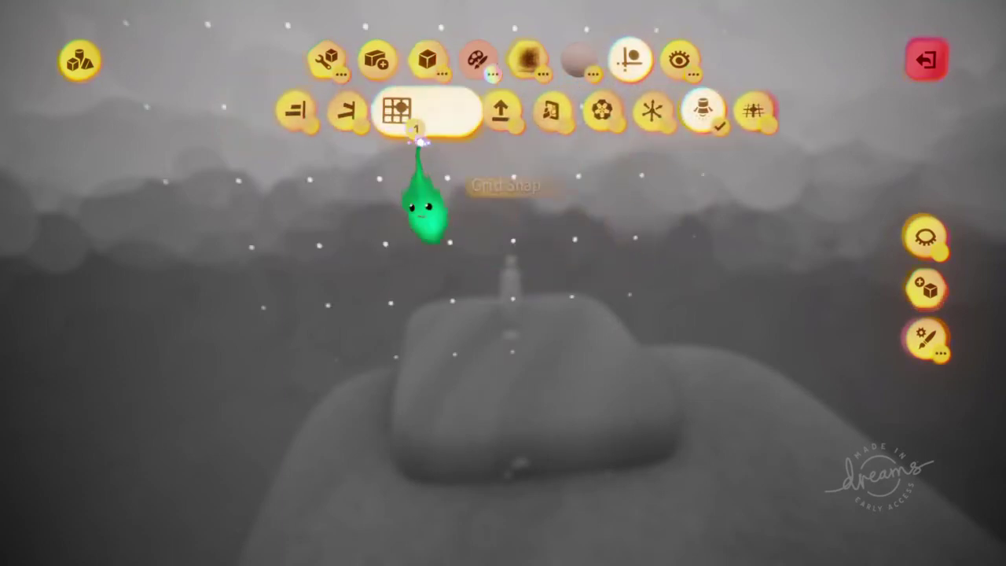
click(483, 334)
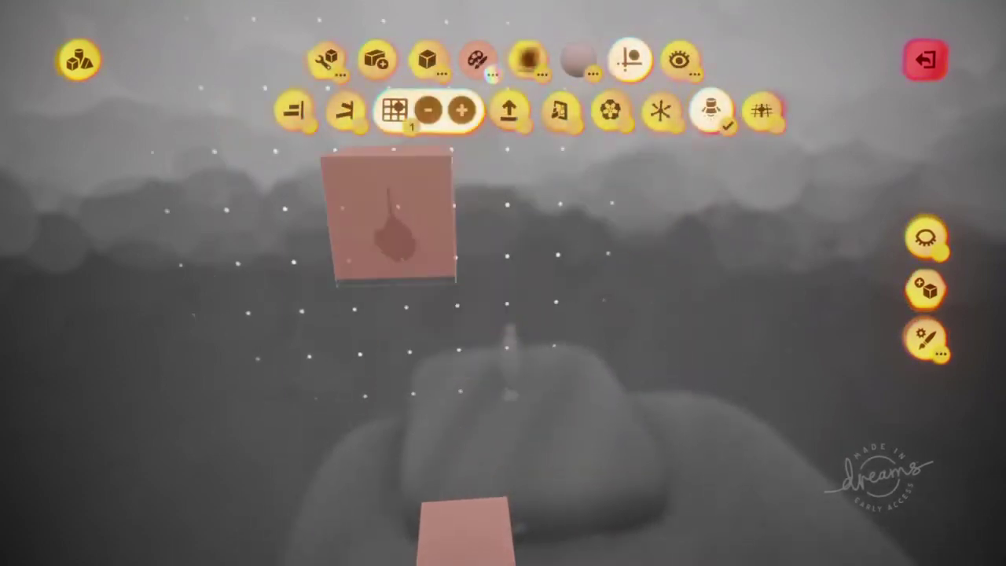
Flatten the cube shape in the Shape Editor and turn on the Kaleidoscope guide with 4 segments.
key(e)
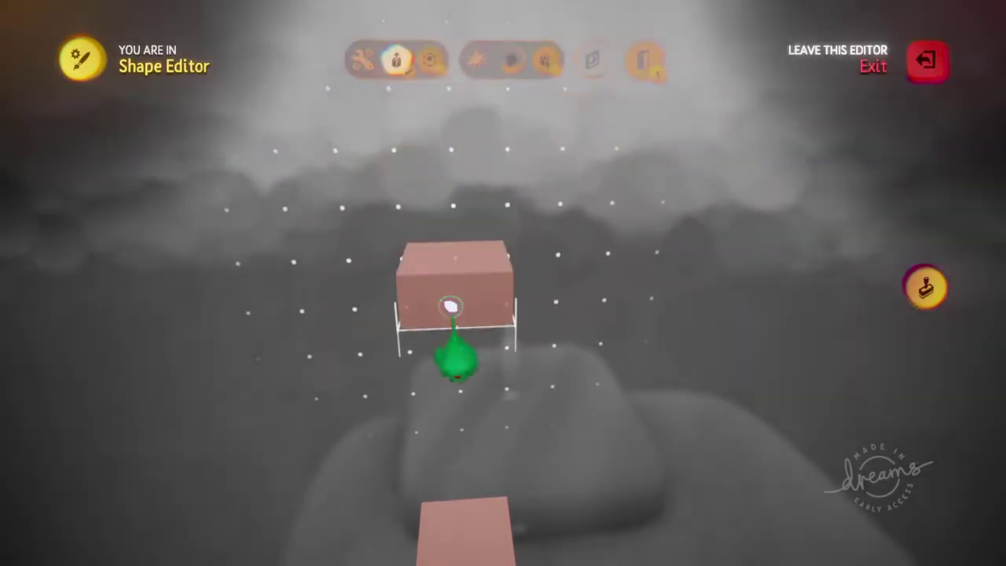
key(Escape)
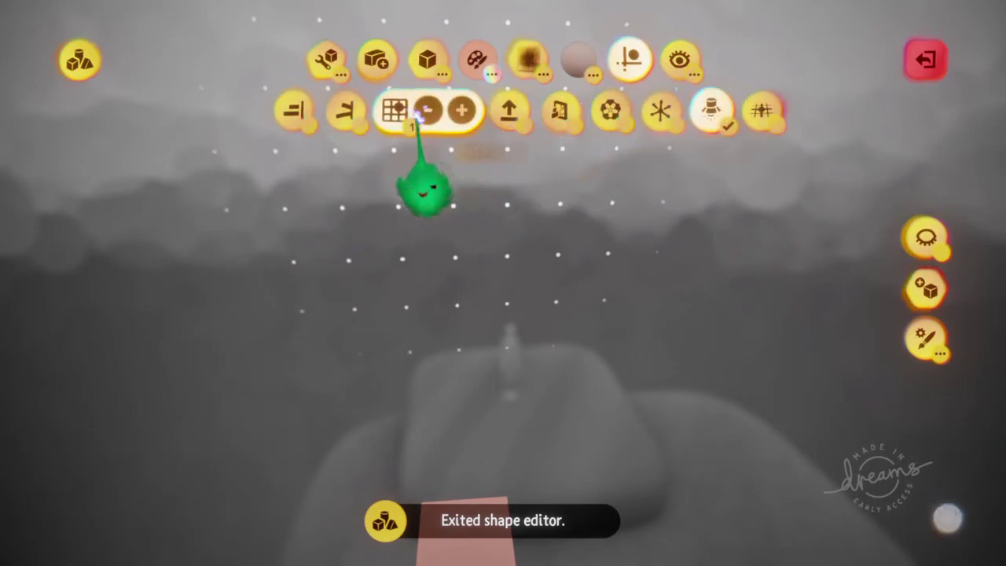
click(555, 110)
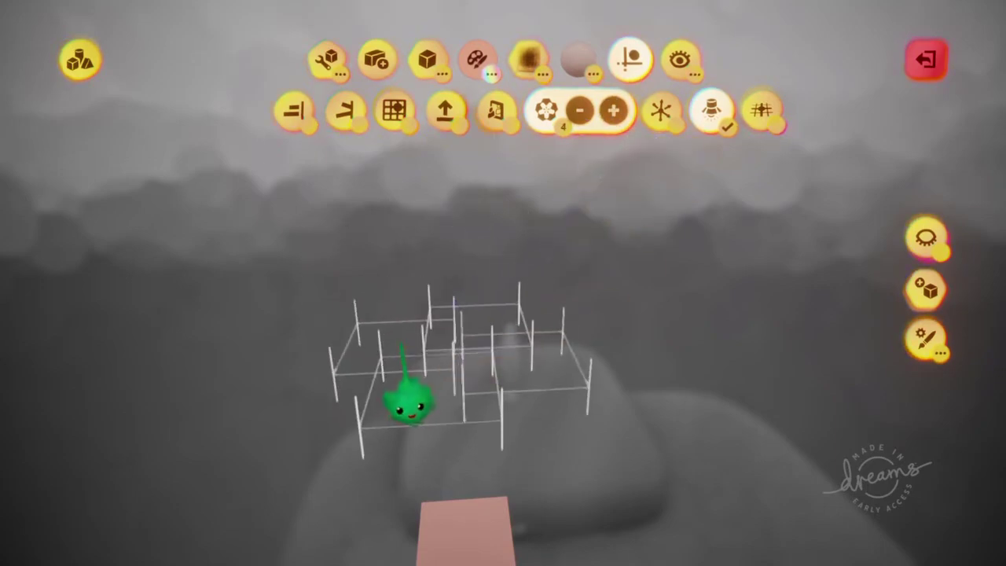
key(Return)
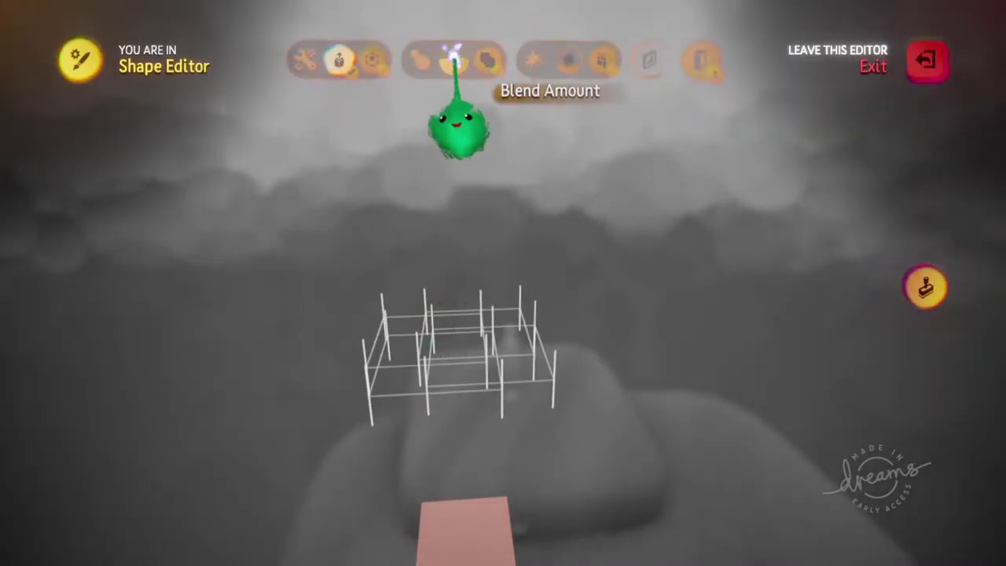
key(Escape)
Undo the first kaleidoscope stamp and build a faceted ball above the cube from repeated kaleidoscope stamps.
drag(285, 433, 481, 299)
key(ctrl+z)
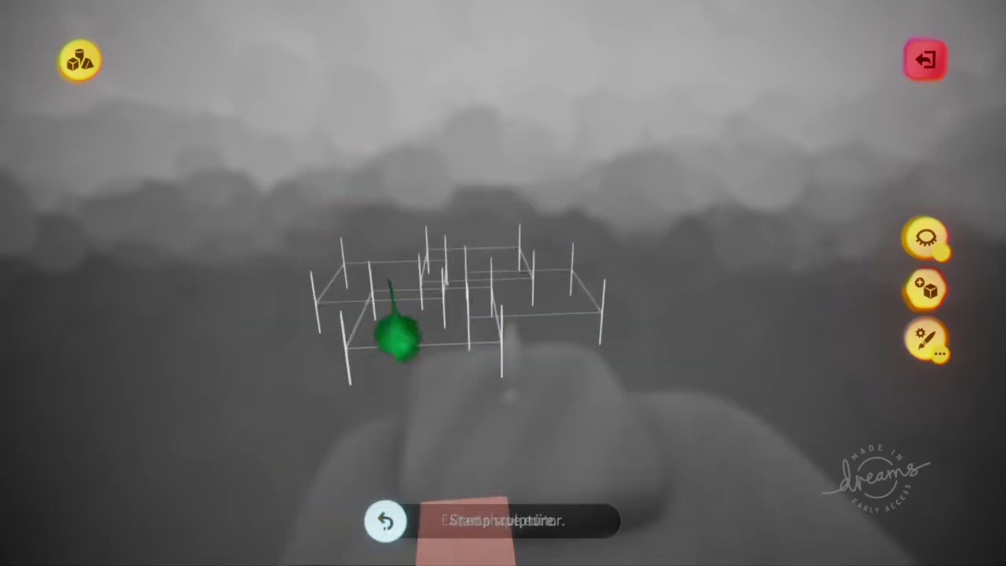
mouse_move(449, 328)
mouse_down()
mouse_move(400, 427)
mouse_move(467, 389)
mouse_up()
mouse_move(468, 389)
middle_down()
mouse_move(469, 377)
mouse_move(454, 416)
mouse_move(516, 383)
mouse_move(664, 341)
middle_up()
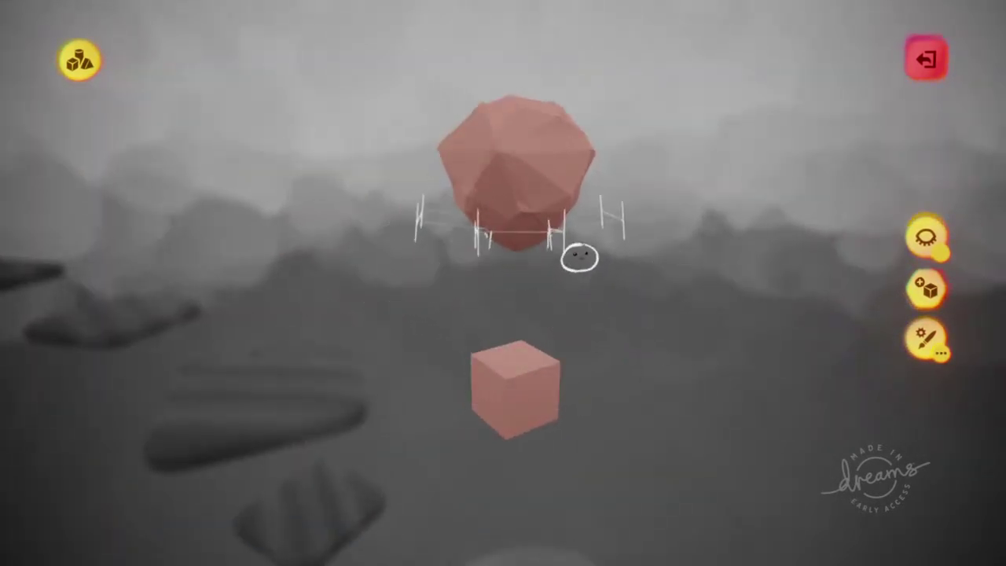
mouse_move(582, 303)
middle_down()
mouse_move(584, 339)
mouse_move(606, 348)
mouse_move(601, 339)
middle_up()
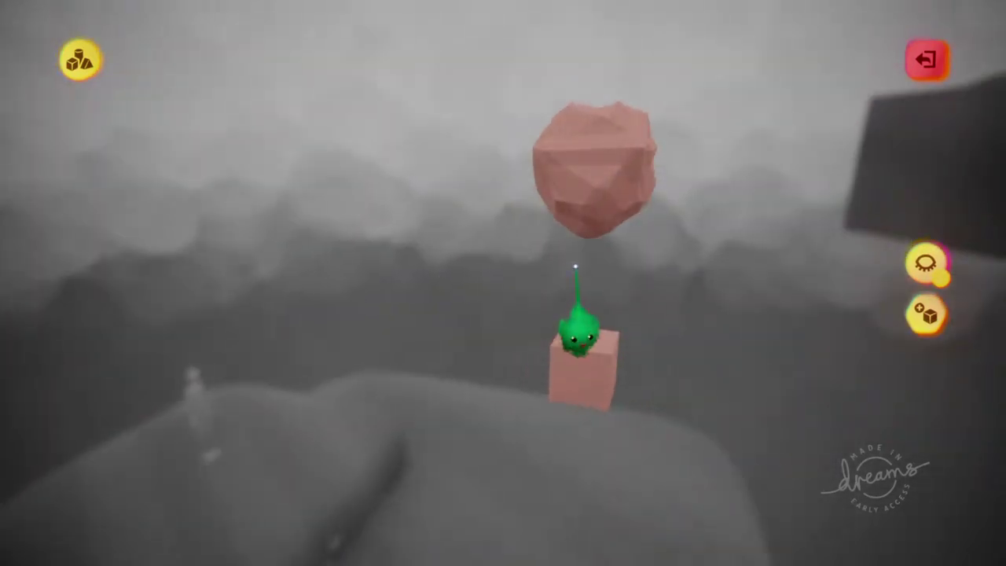
Delete the separate cube below the faceted ball, leave Sculpt Mode and move the ball near the puppet.
key(Escape)
double_click(593, 339)
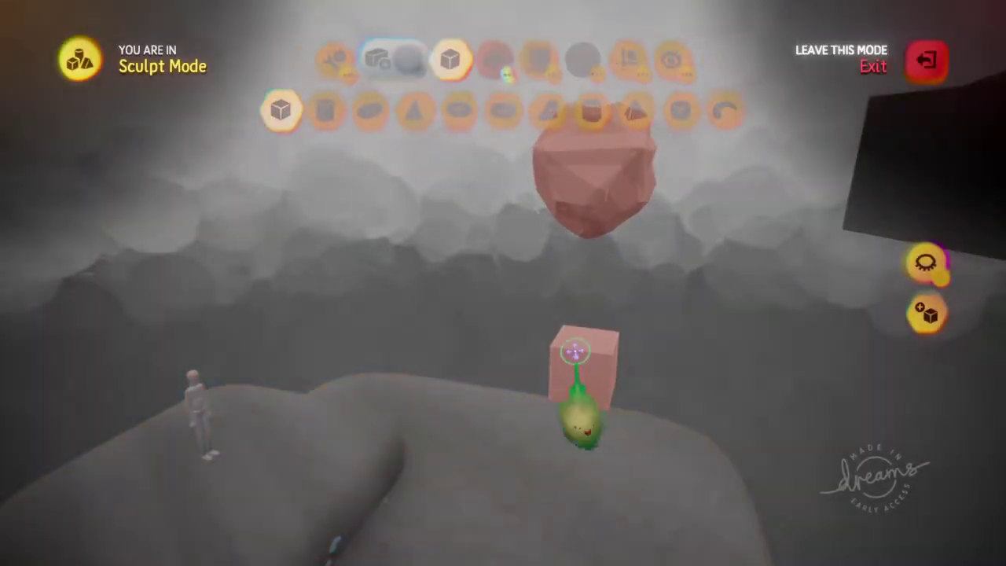
key(Delete)
key(Escape)
drag(605, 167, 525, 305)
Tint the ball yellow at 100%, set its glow to 25% with Emit Light From Glow at Never, and switch off the editing light.
click(524, 305)
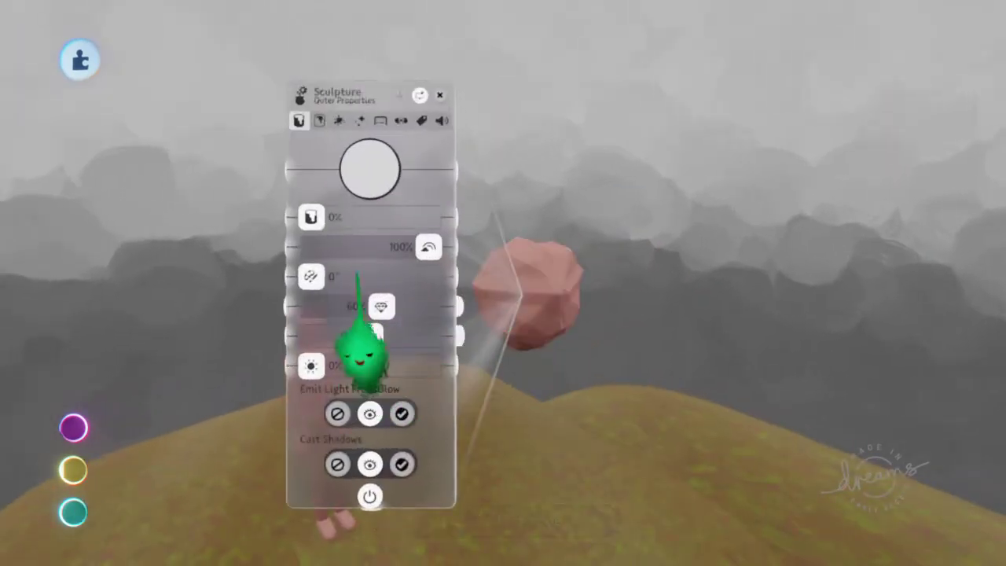
click(369, 169)
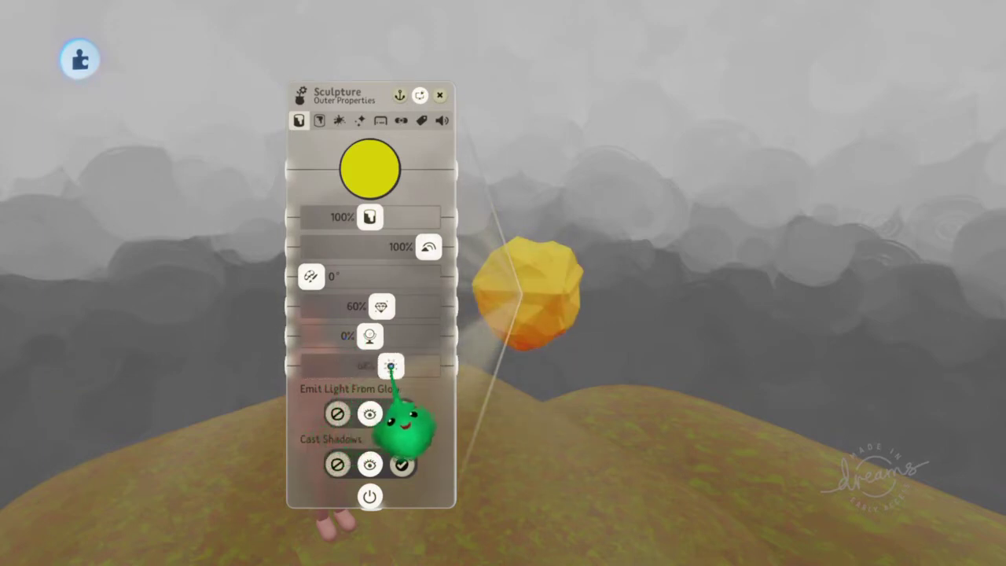
click(550, 63)
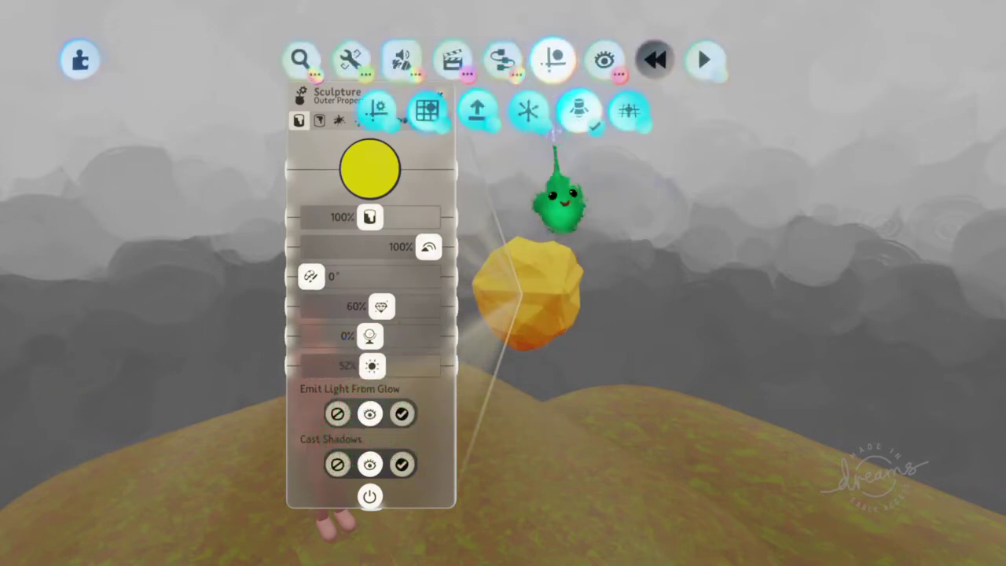
click(580, 113)
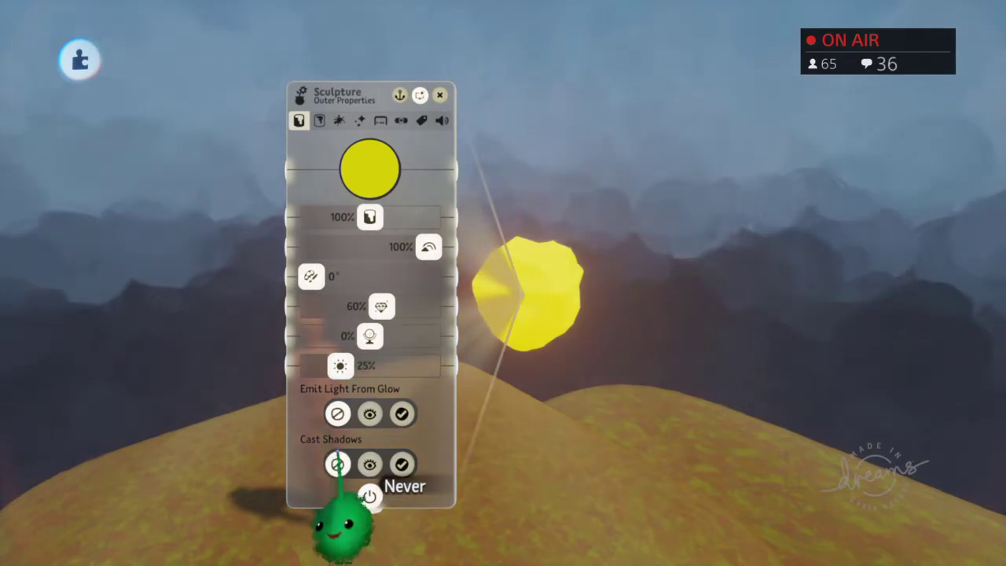
click(369, 413)
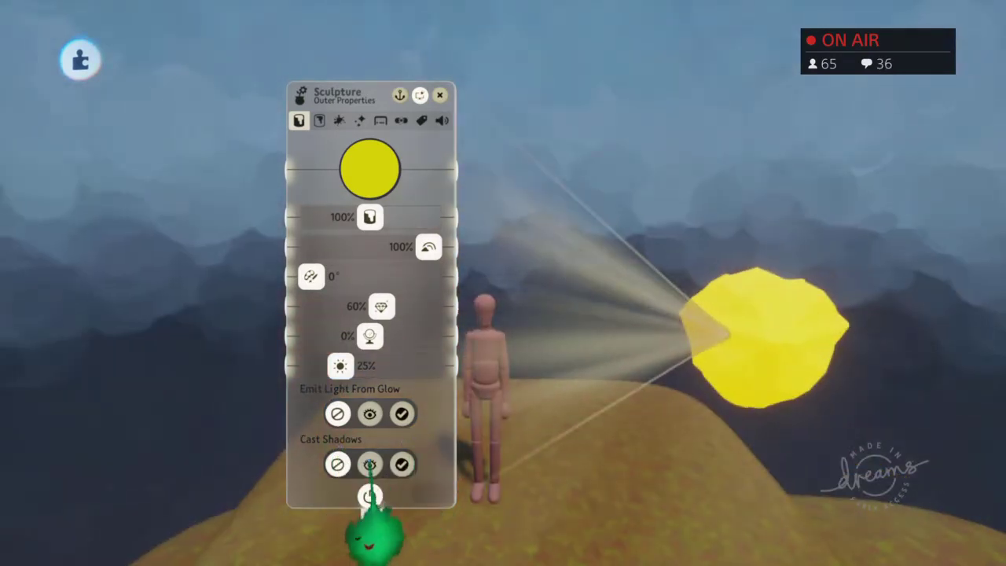
key(Escape)
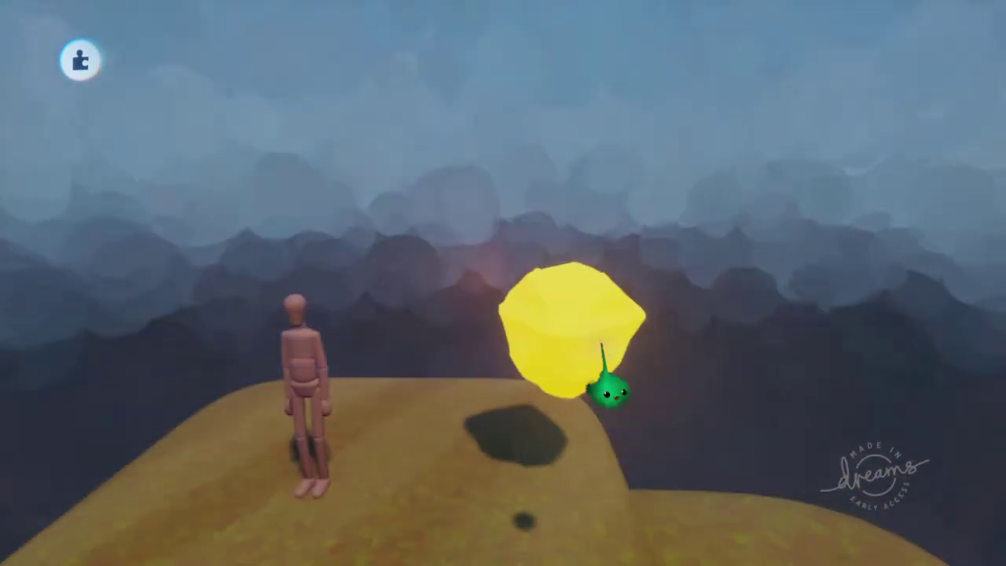
Move the yellow ball through the scene around the puppet's mound.
drag(602, 378, 573, 368)
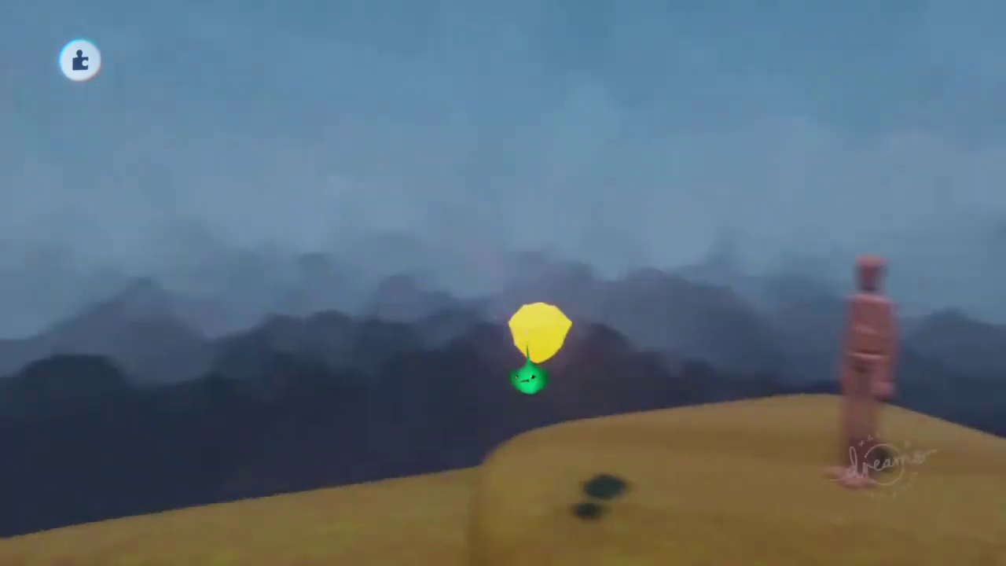
drag(523, 354, 519, 396)
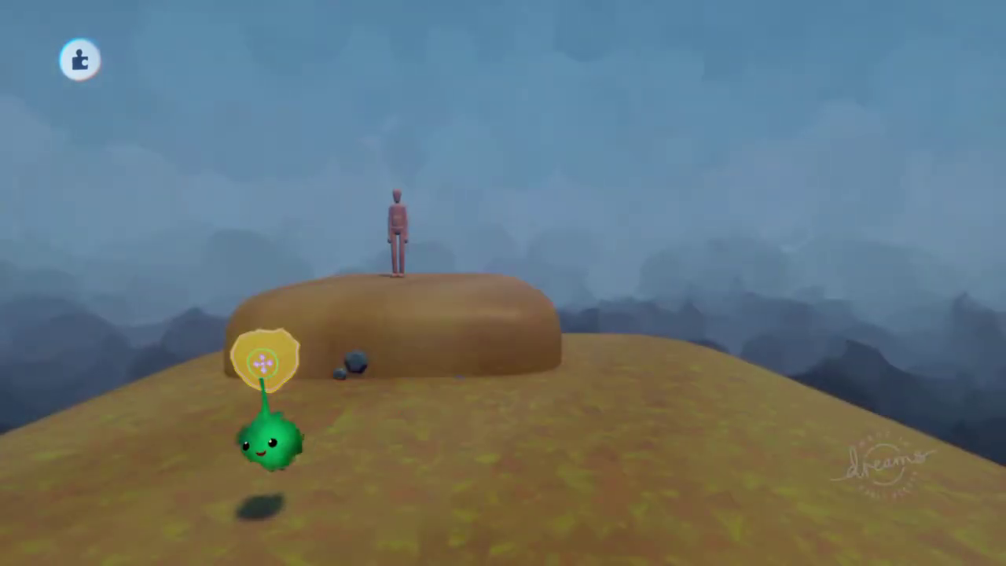
drag(263, 363, 652, 371)
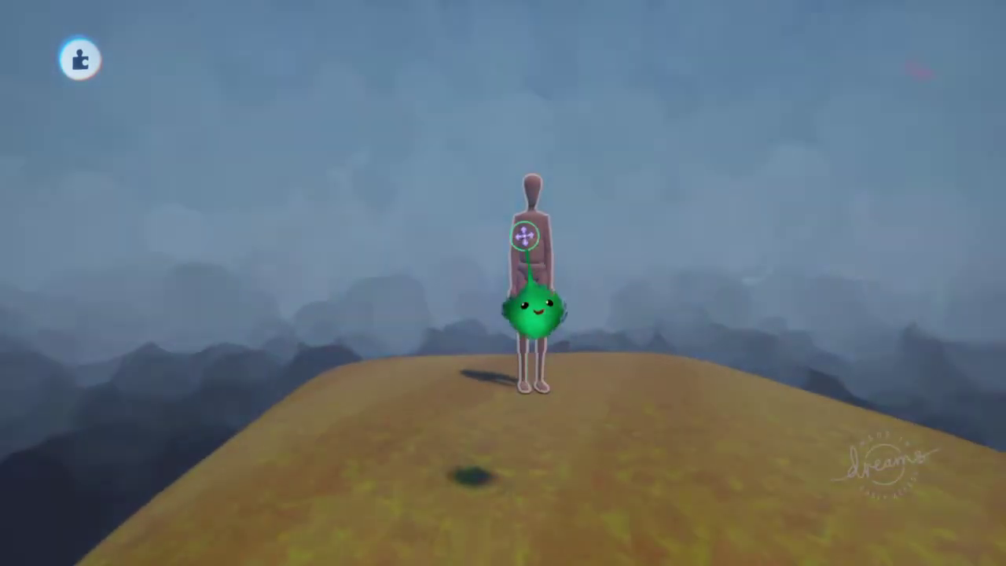
Open the puppet's logic canvas and place an enlarged Microchip in the space above it.
click(524, 236)
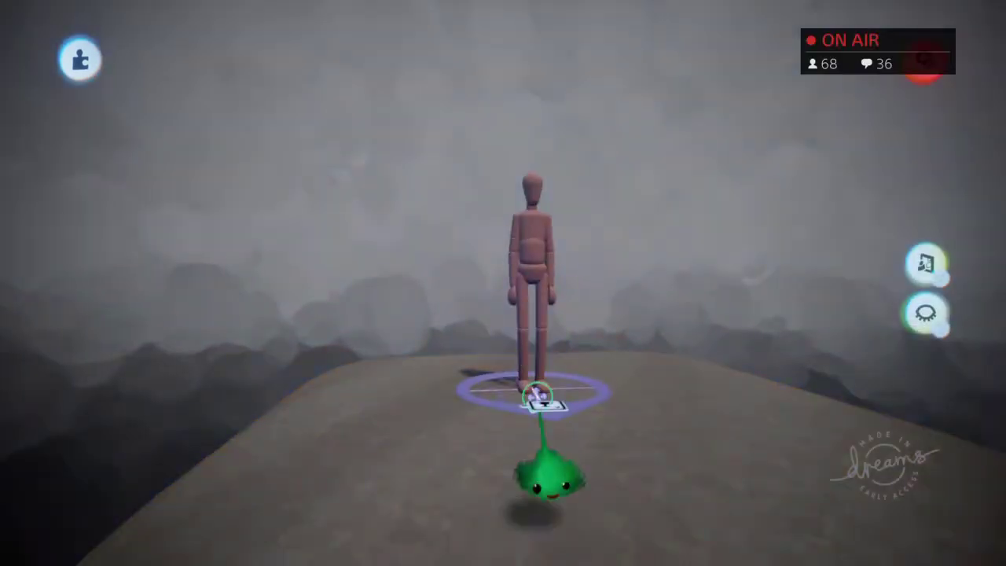
click(544, 406)
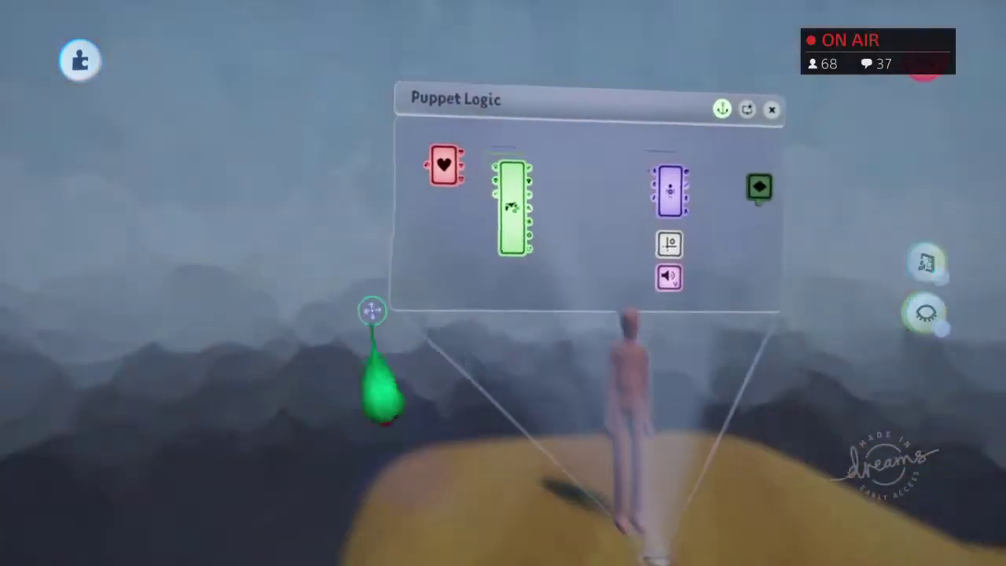
click(508, 63)
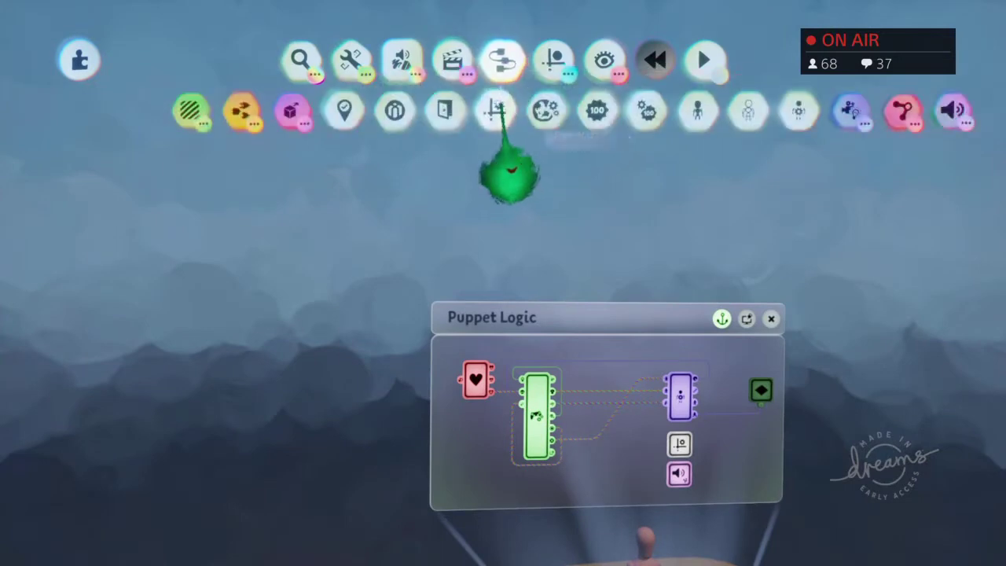
drag(400, 112, 569, 117)
click(533, 112)
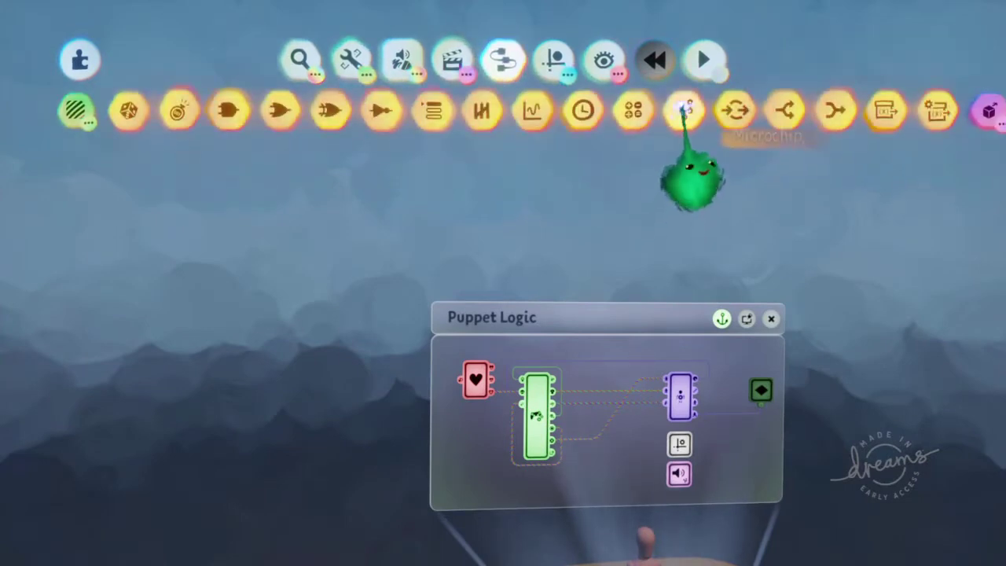
click(685, 110)
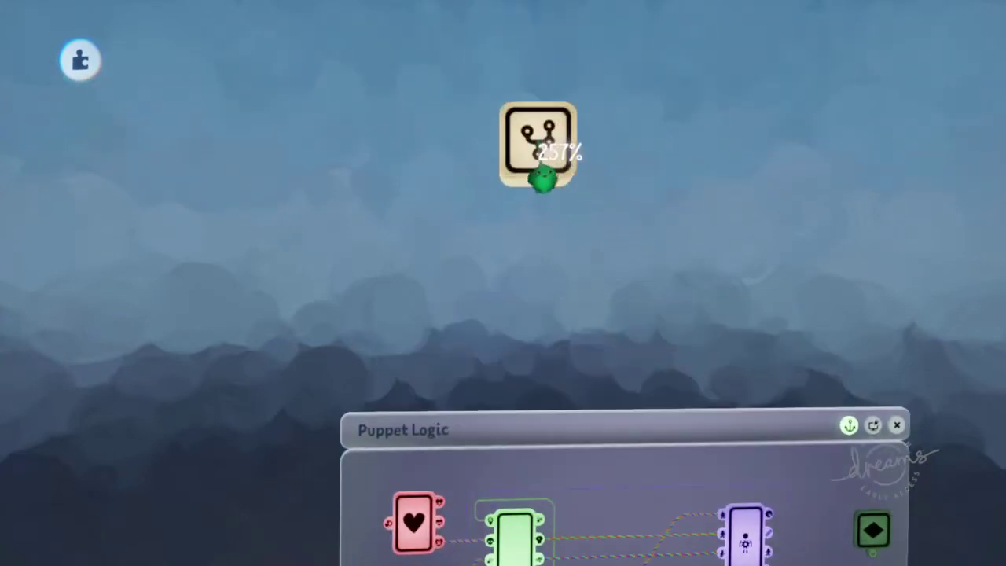
scroll(542, 174, up, 10)
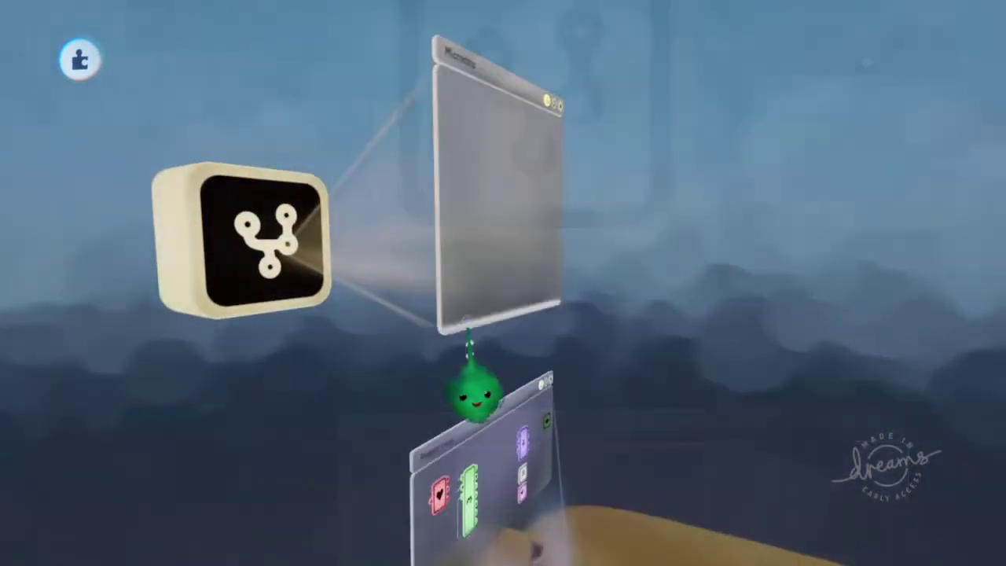
Place a Score gadget in the upper part of the Microchip's canvas.
middle_drag(468, 321, 380, 224)
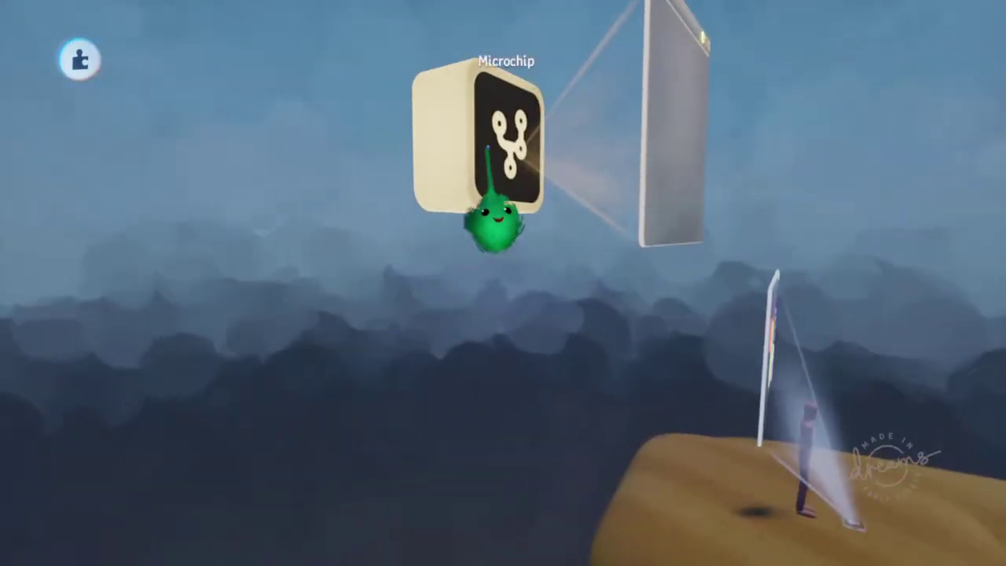
middle_drag(539, 149, 375, 122)
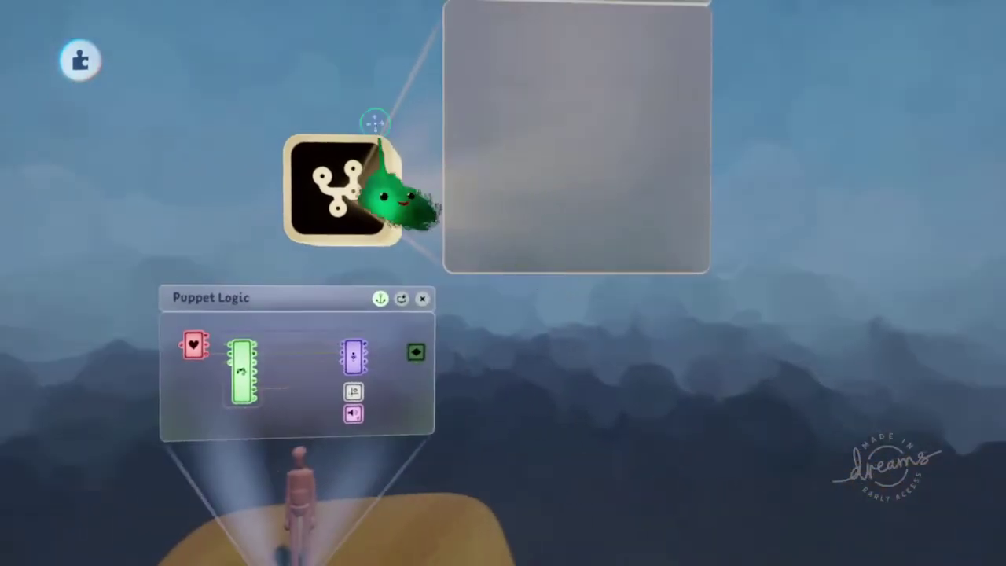
middle_drag(469, 134, 539, 180)
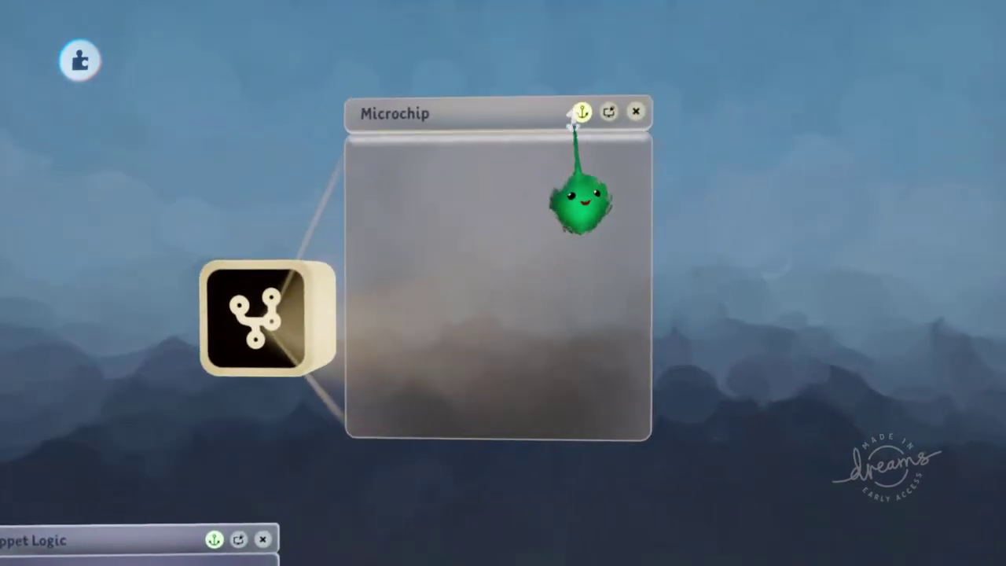
middle_drag(582, 124, 501, 273)
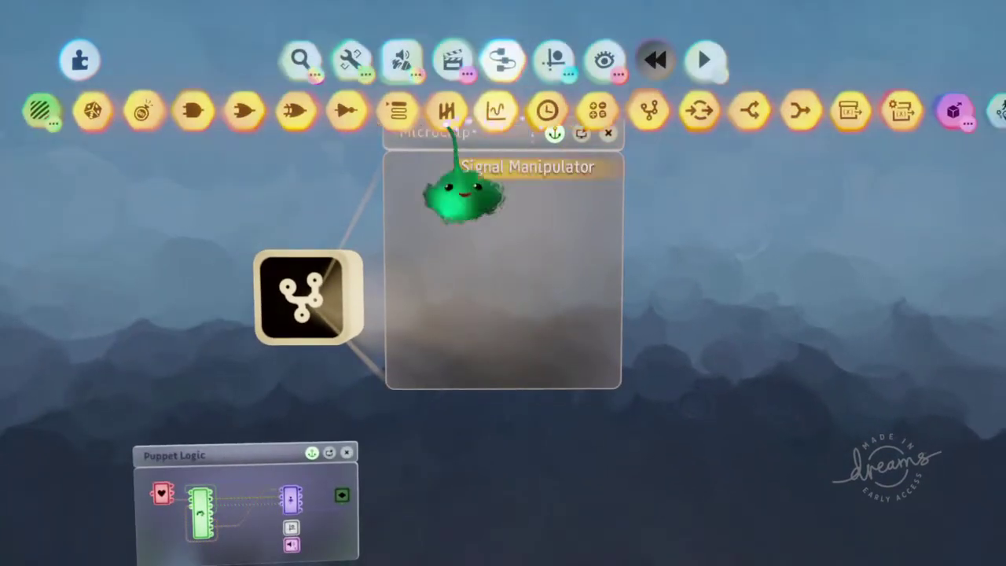
click(702, 113)
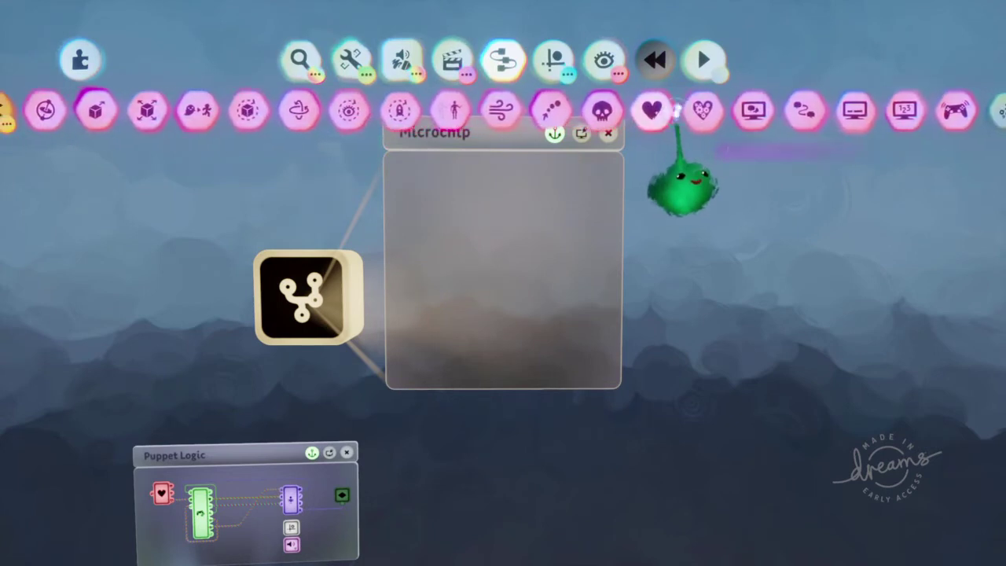
drag(726, 120, 516, 139)
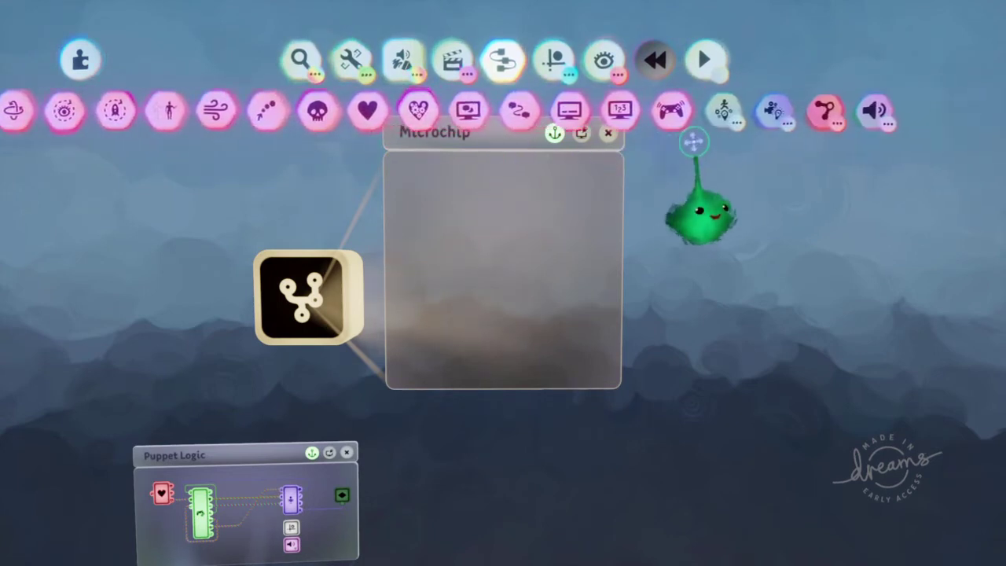
click(759, 111)
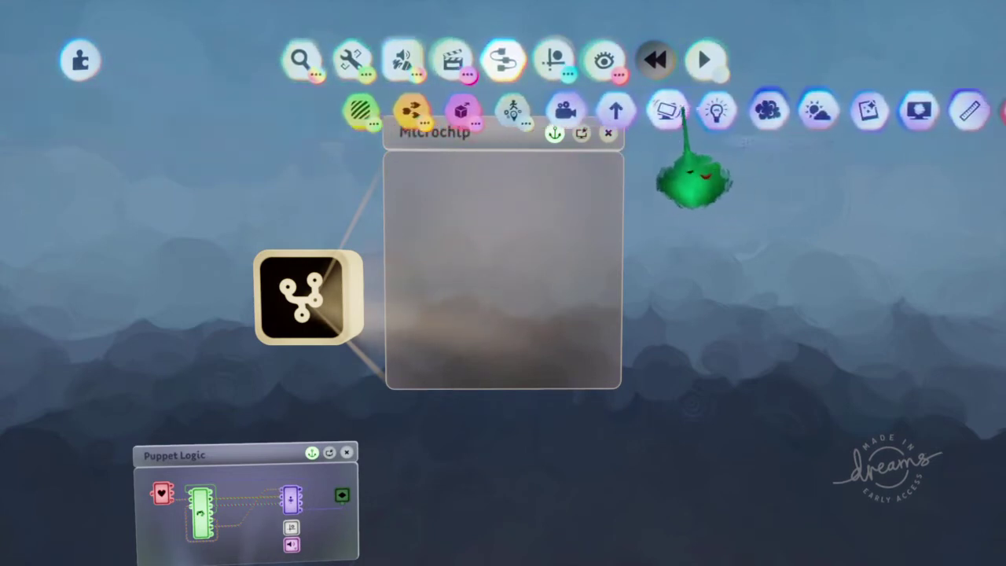
click(486, 112)
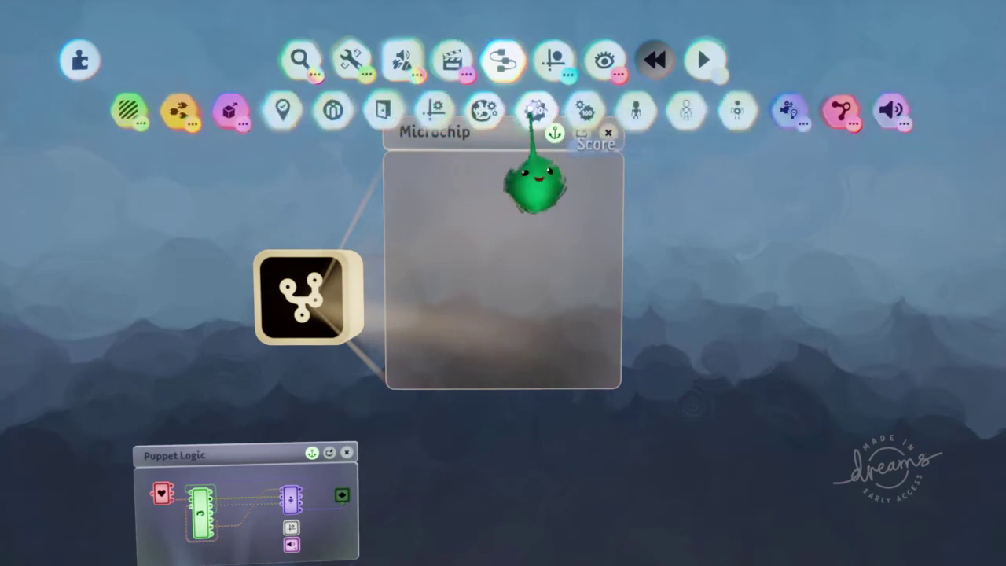
drag(534, 181, 438, 201)
key(Escape)
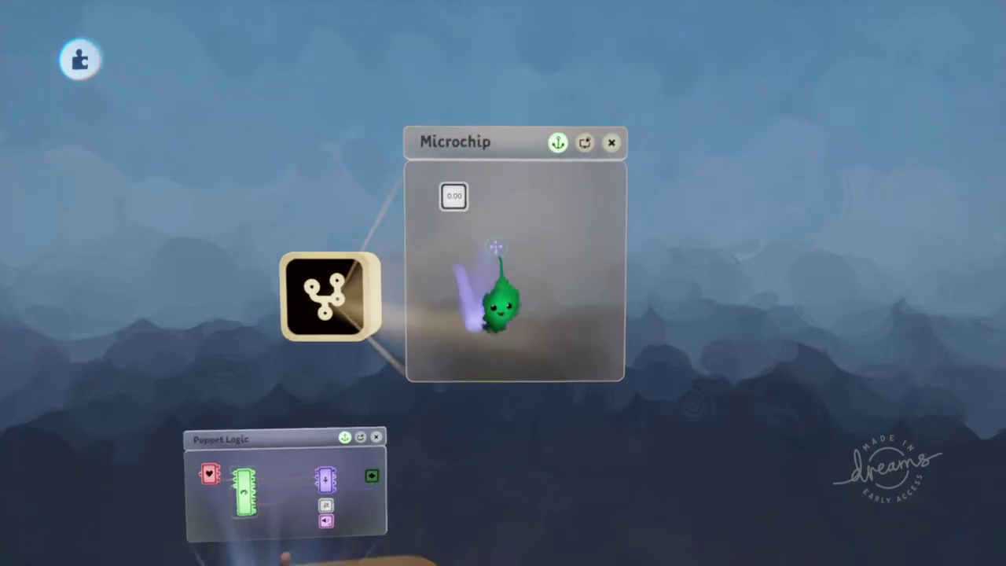
Add a Number Displayer to the Microchip and wire the Score gadget's output to it.
key(Tab)
click(397, 112)
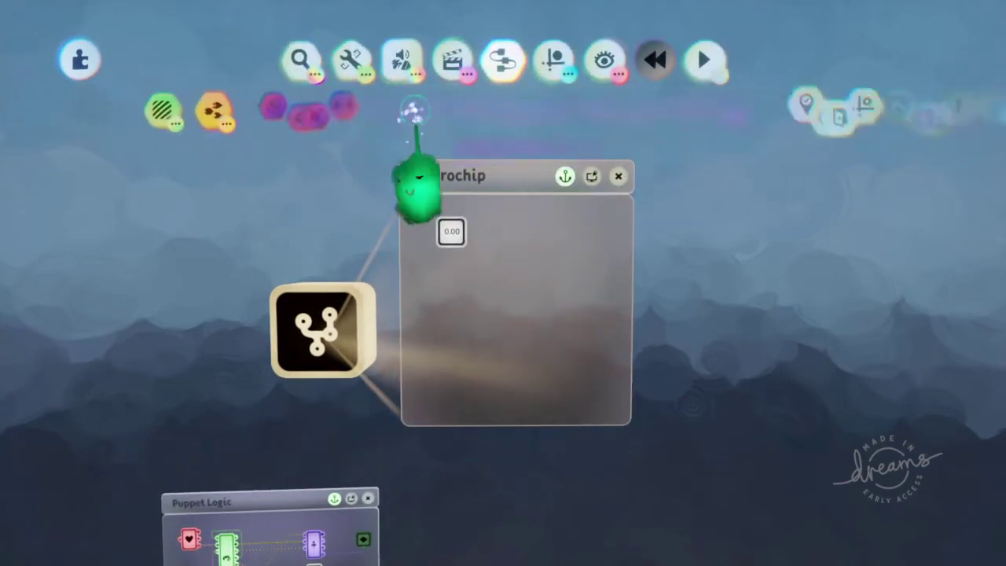
drag(845, 126, 622, 255)
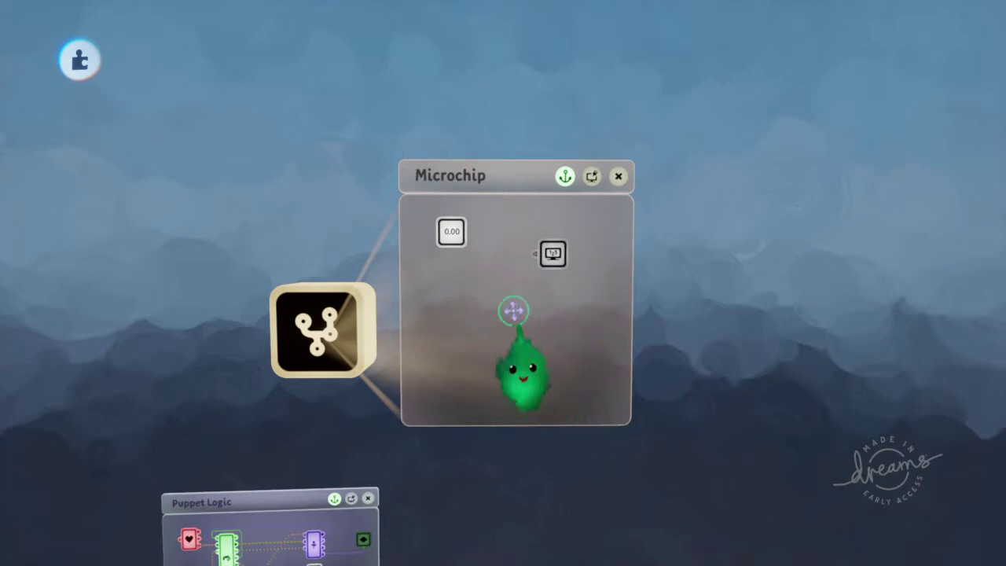
scroll(596, 306, up, 4)
click(478, 285)
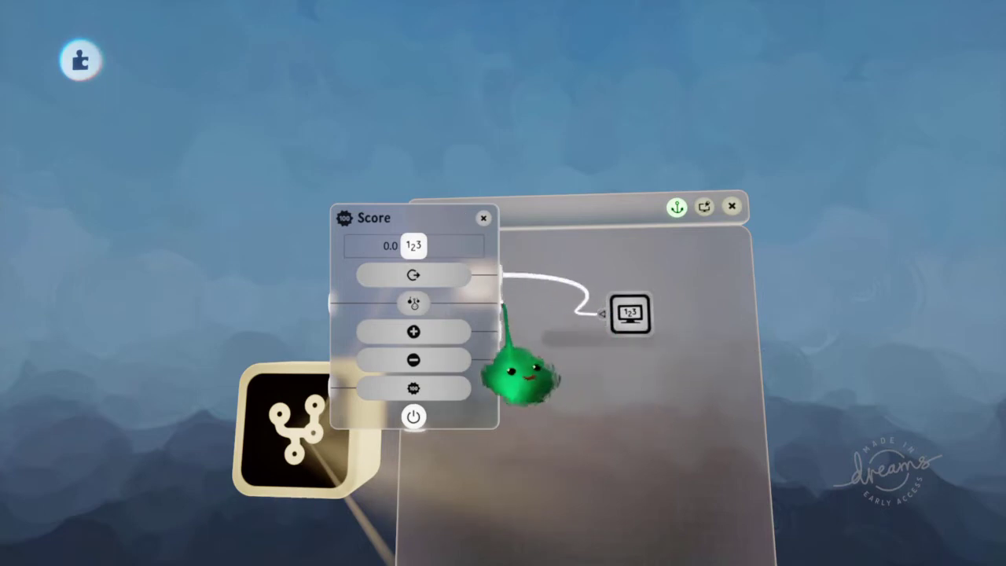
key(Escape)
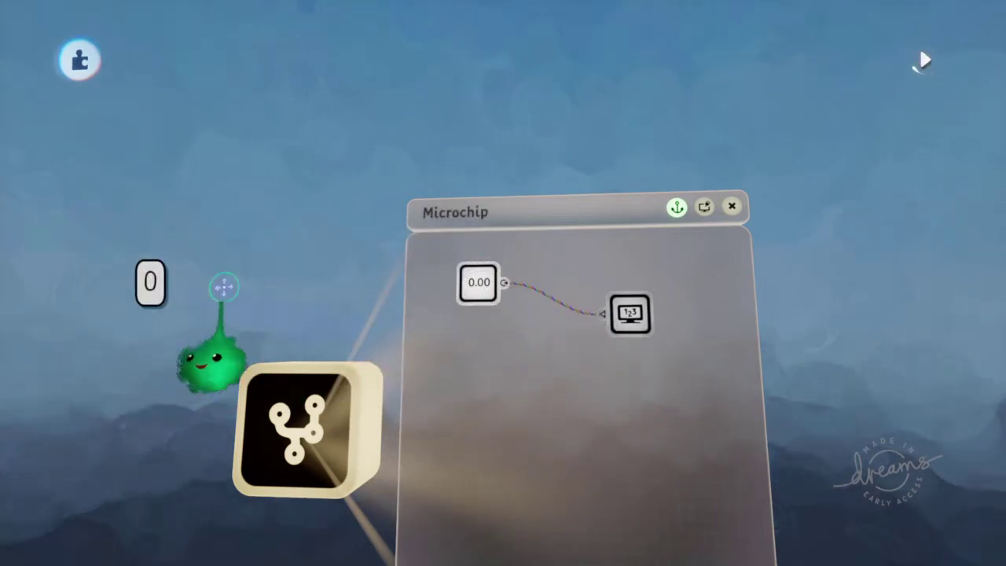
Try adjusting the Score gadget's current value while the scene plays, close its settings and stop playback.
click(478, 284)
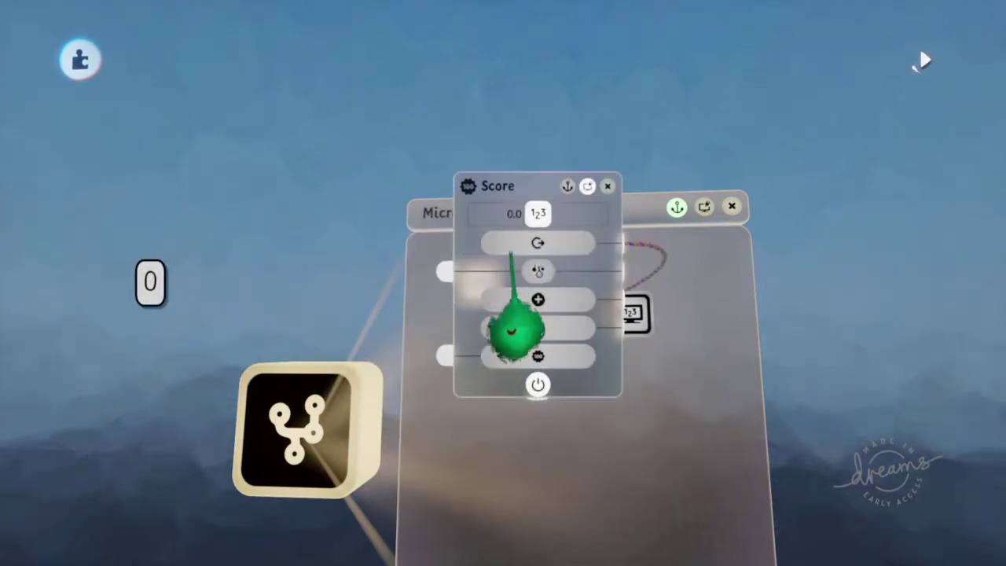
drag(538, 214, 550, 216)
key(Escape)
key(space)
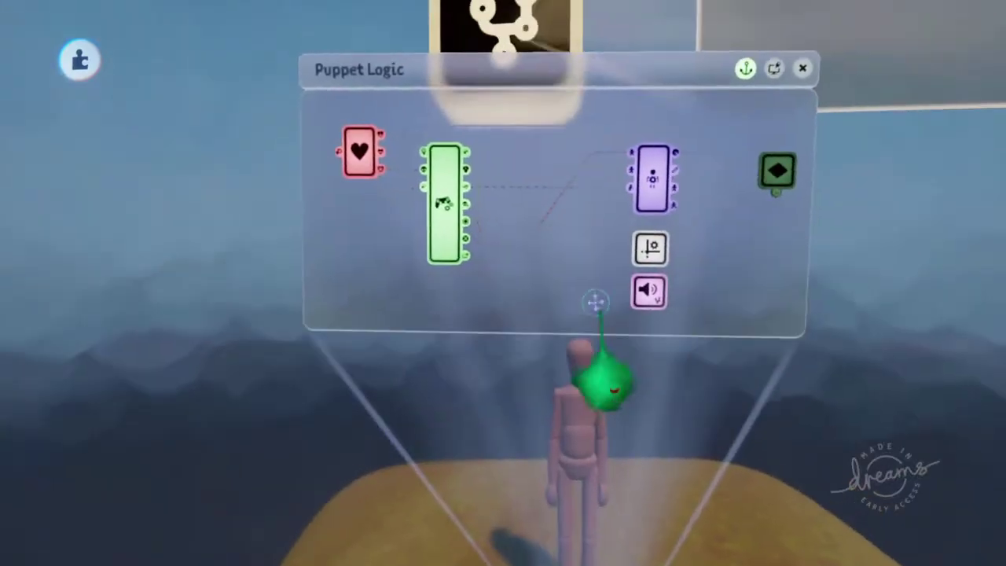
Place a Trigger Zone in the Puppet Logic canvas, open its settings and move the settings clear of the puppet.
key(Tab)
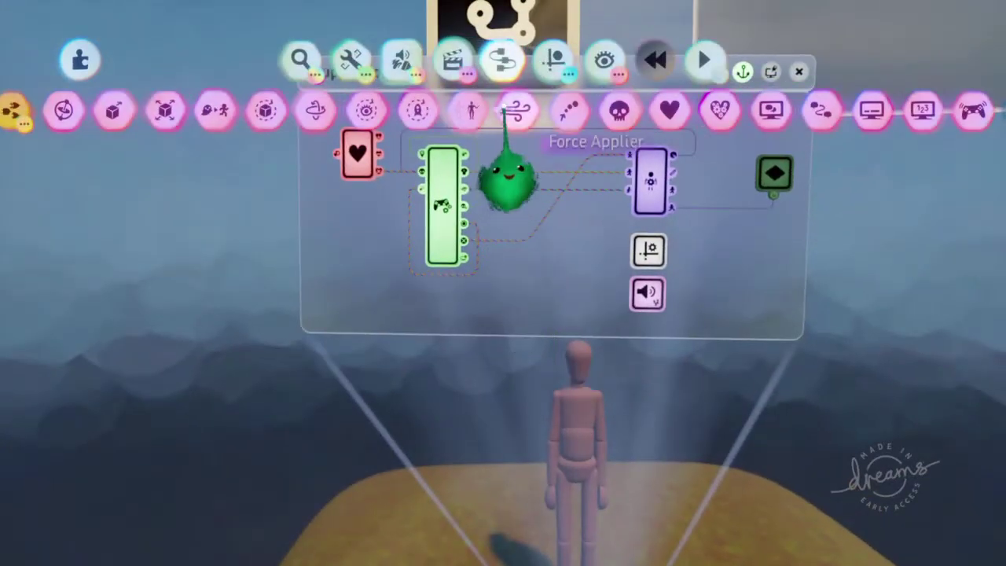
scroll(511, 114, left, 5)
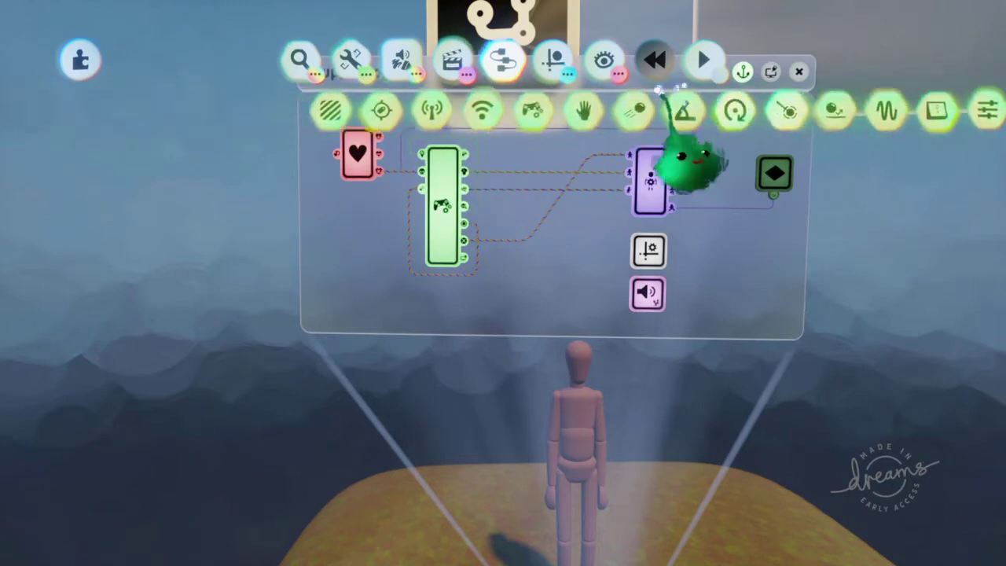
click(386, 195)
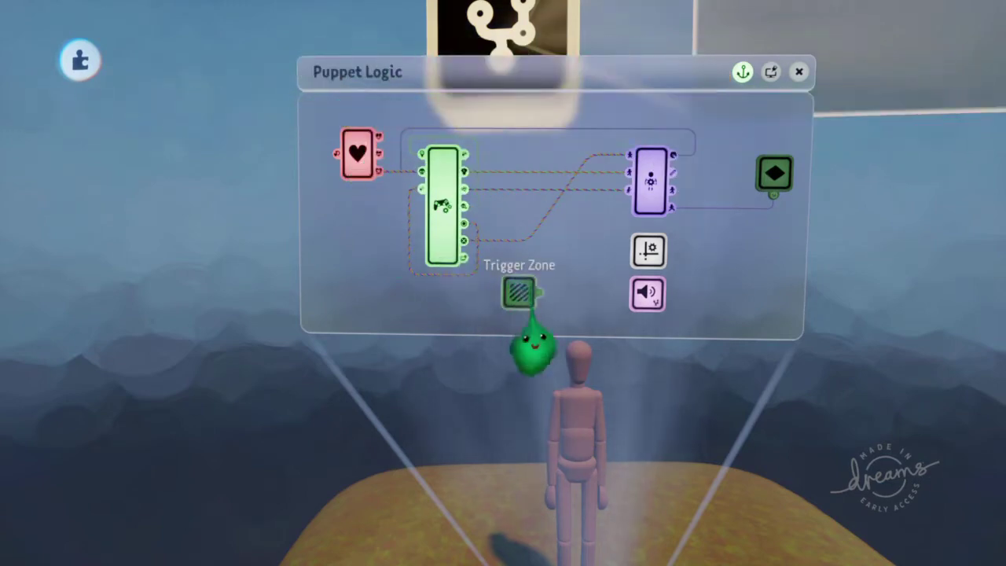
click(521, 308)
drag(454, 311, 908, 319)
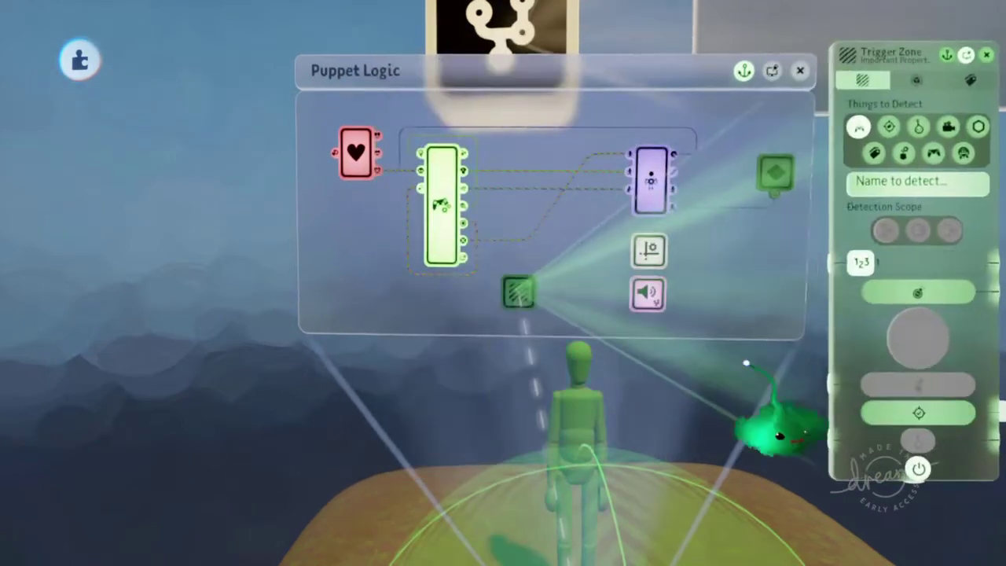
Shrink the Trigger Zone's inner sphere around the puppet's upper body and enlarge its outer sphere well beyond the puppet.
middle_drag(746, 363, 633, 359)
drag(483, 362, 422, 178)
middle_drag(424, 212, 474, 238)
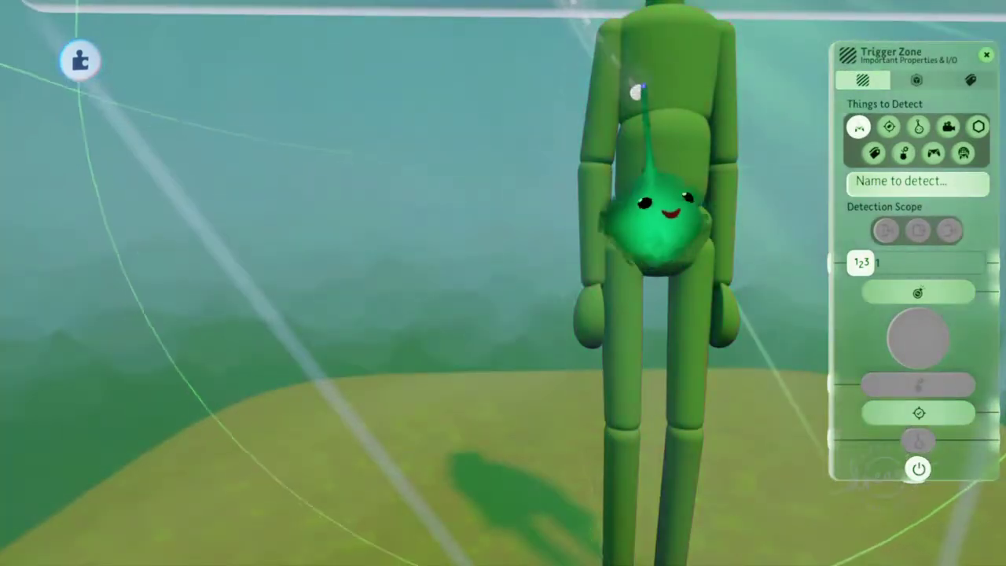
middle_drag(680, 67, 613, 186)
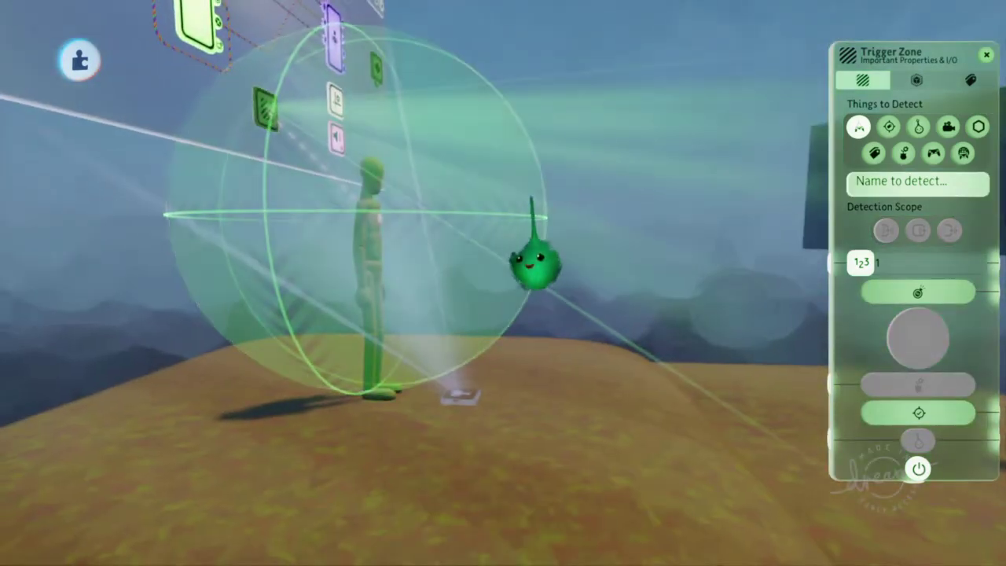
drag(534, 206, 452, 209)
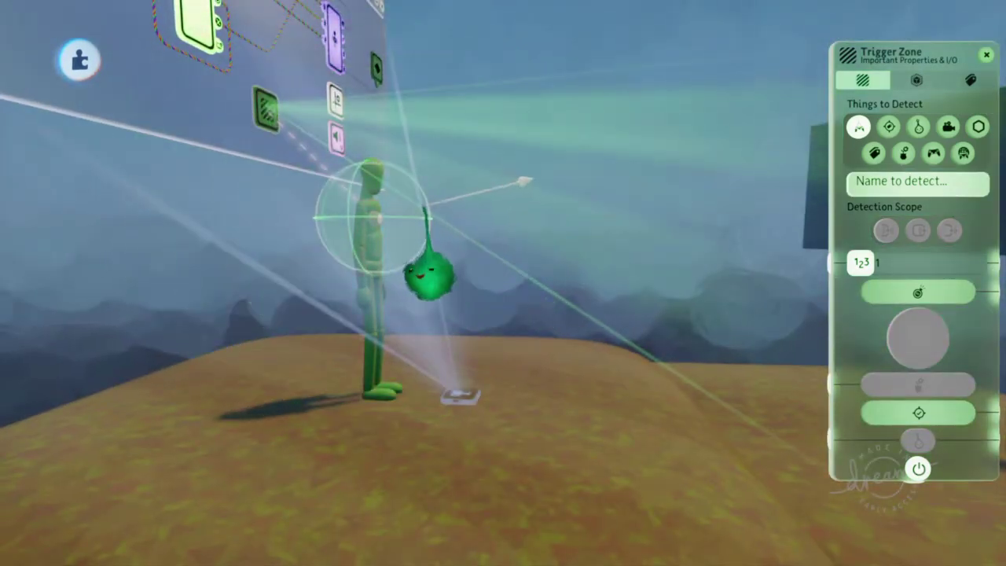
drag(428, 271, 700, 204)
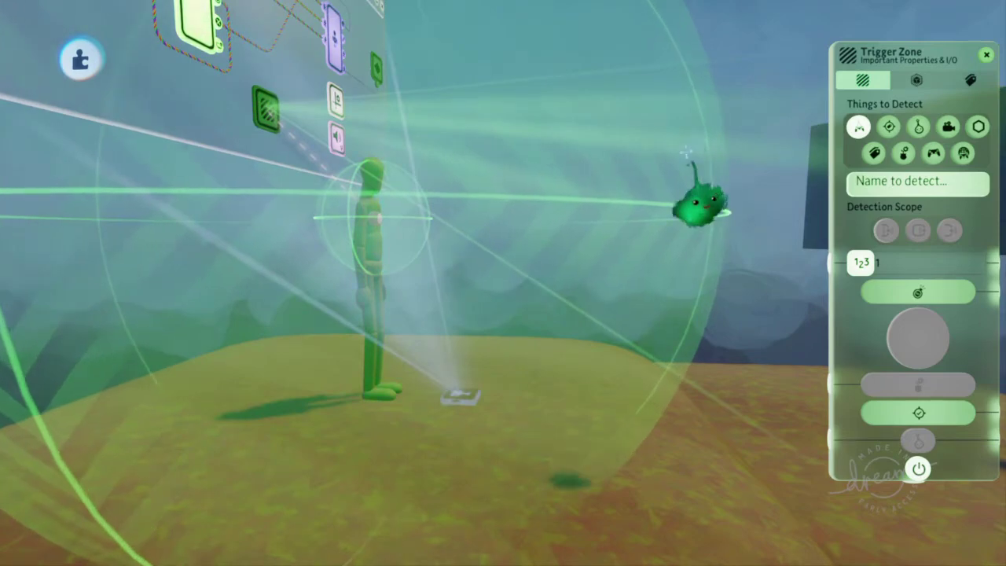
middle_drag(686, 154, 835, 338)
key(Escape)
middle_drag(571, 406, 509, 391)
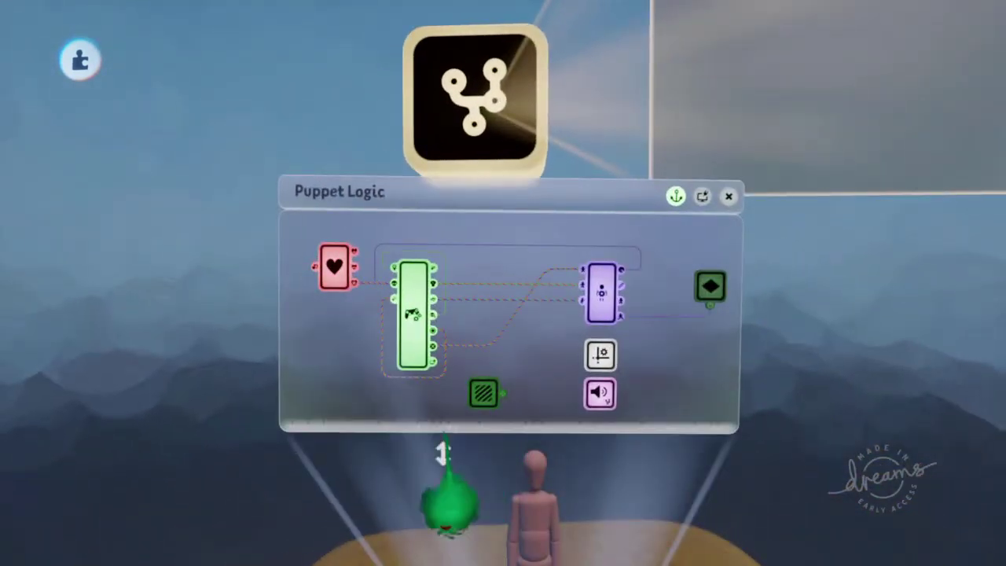
Extend the Puppet Logic canvas downward and move the Trigger Zone into the free space below the green controller gadget.
drag(445, 434, 436, 310)
drag(478, 260, 416, 273)
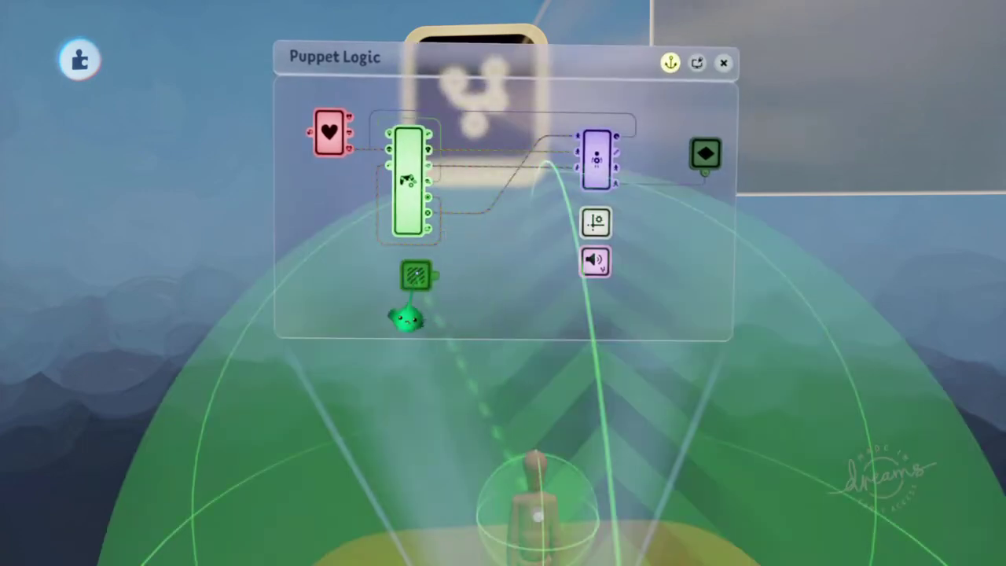
drag(406, 318, 394, 346)
middle_drag(503, 452, 471, 377)
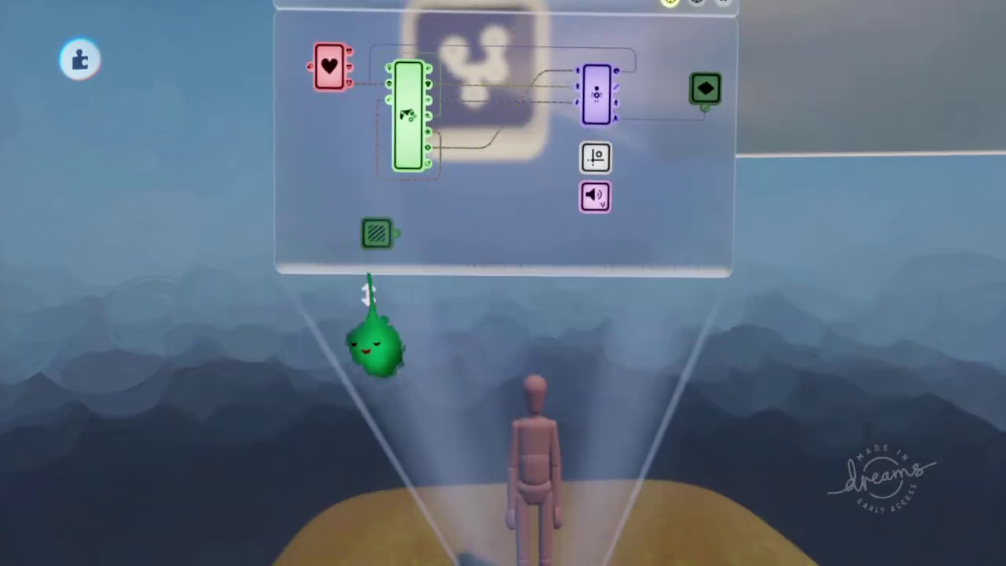
click(380, 233)
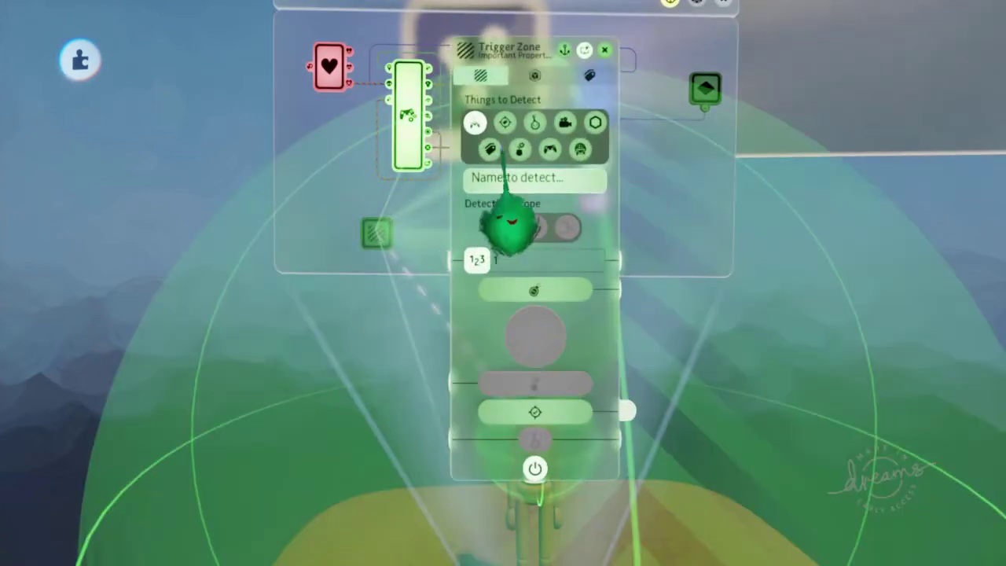
key(Escape)
Add a Tag named Near beside the Trigger Zone, and set the Trigger Zone to detect tags named Near.
key(Tab)
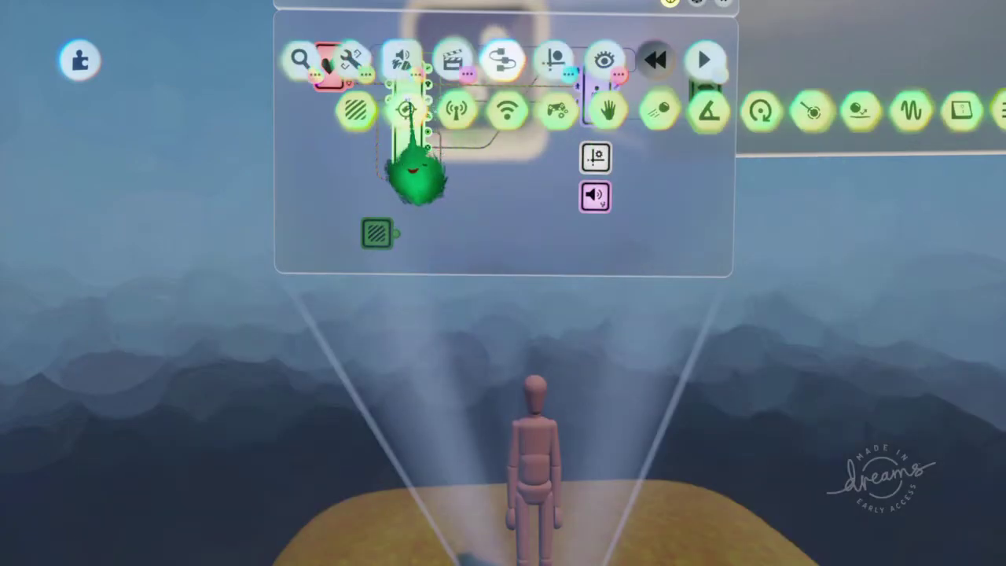
click(407, 108)
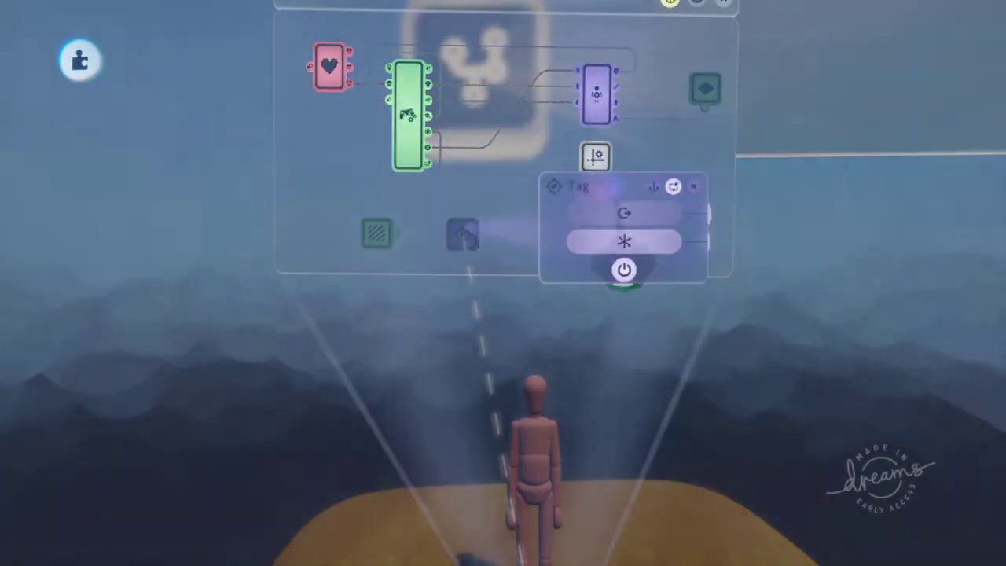
click(623, 241)
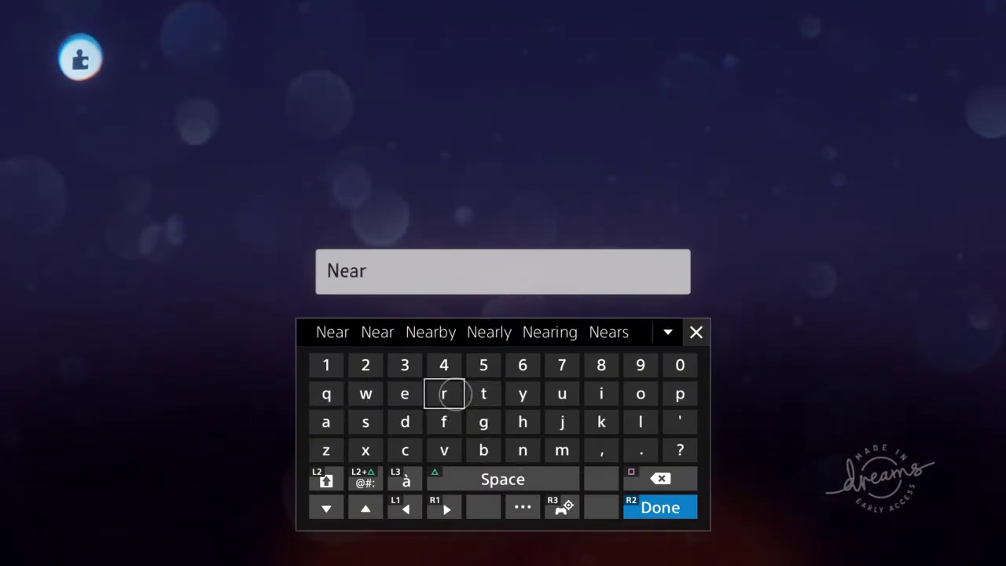
key(Return)
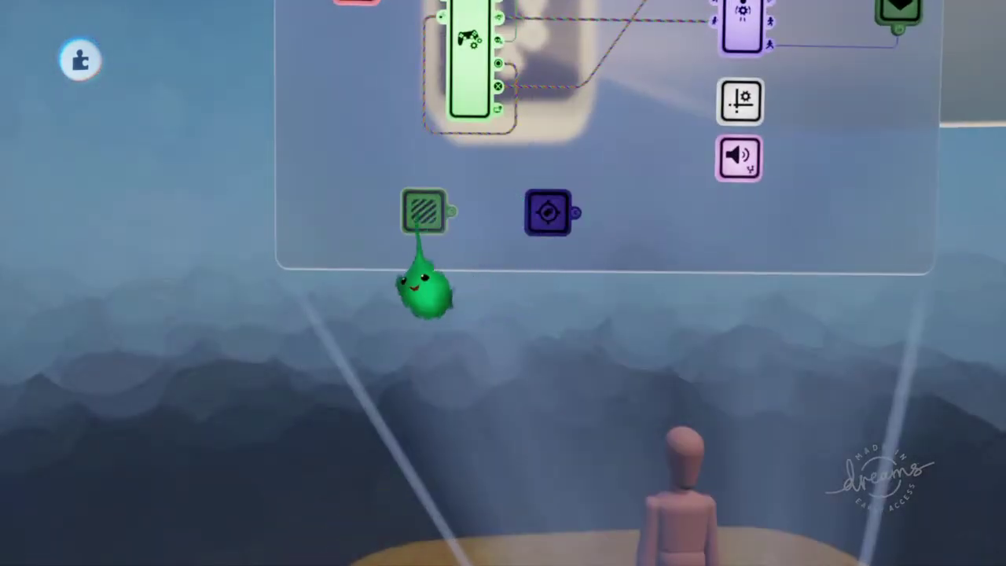
click(424, 212)
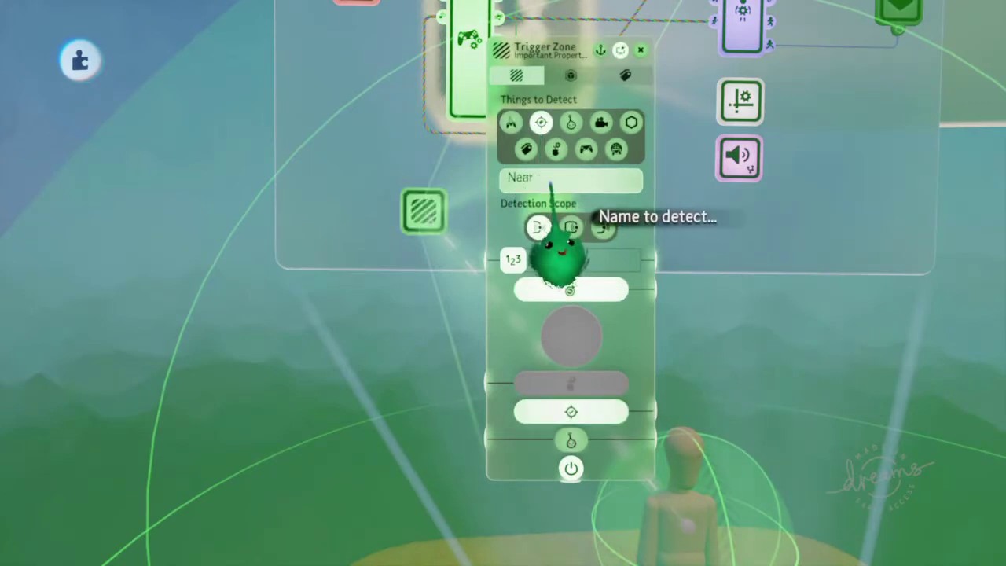
key(Escape)
Move the Near Tag out of the Puppet Logic canvas and place it just above the yellow ball.
drag(551, 214, 540, 249)
drag(612, 245, 580, 155)
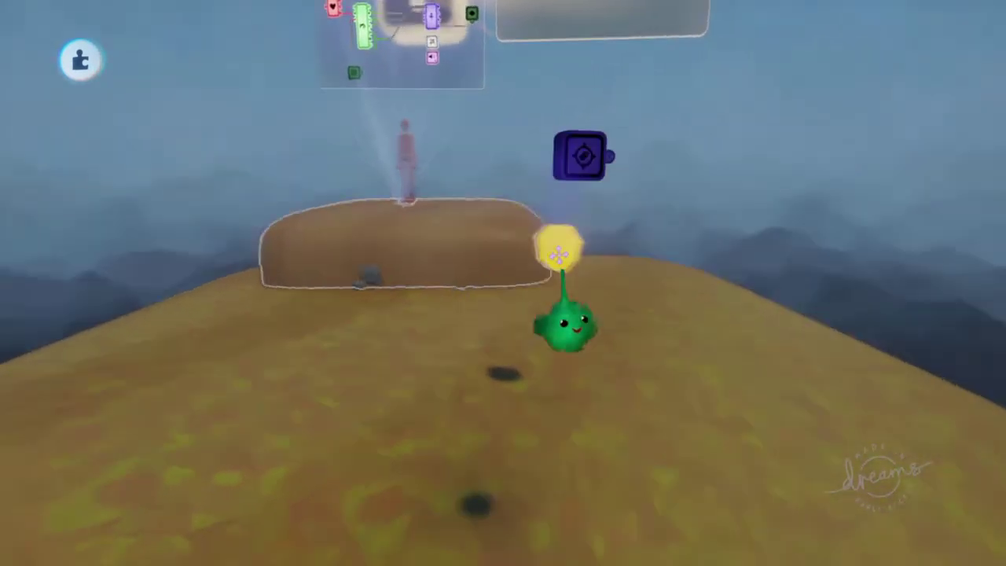
middle_drag(588, 194, 568, 245)
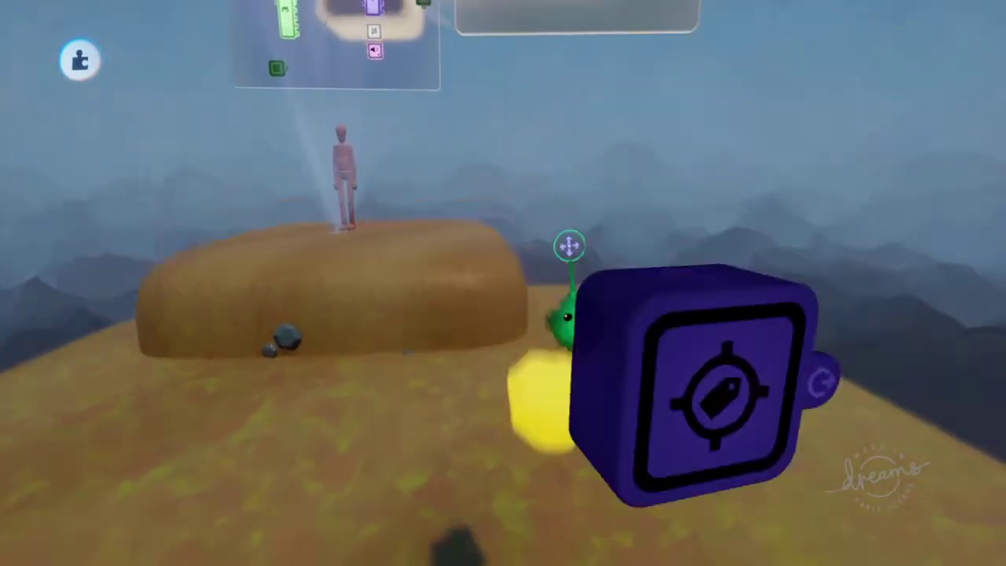
drag(660, 511, 552, 306)
middle_drag(543, 424, 507, 315)
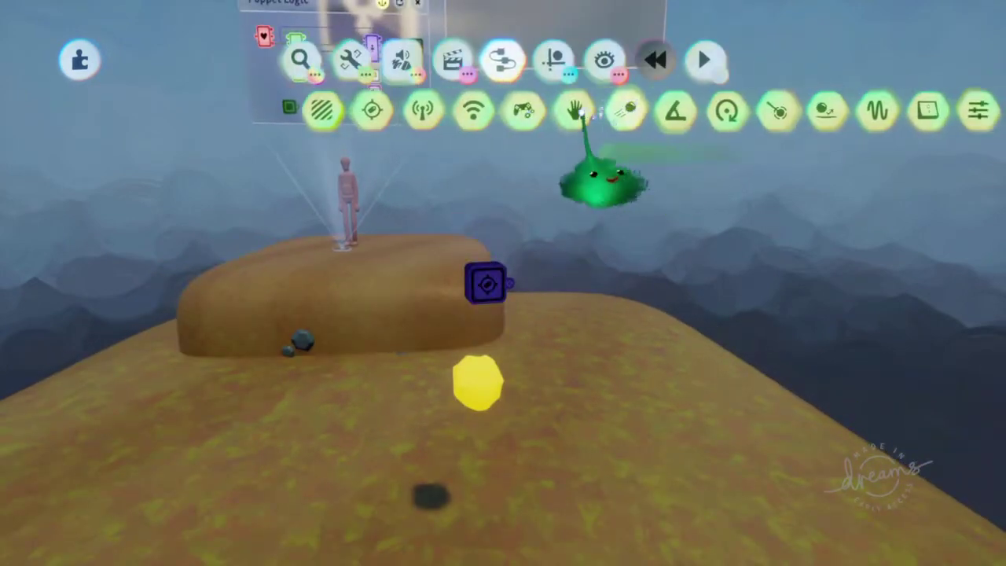
Add a Microchip gadget to the scene and attach it just above the yellow ball.
scroll(585, 114, right, 5)
click(615, 113)
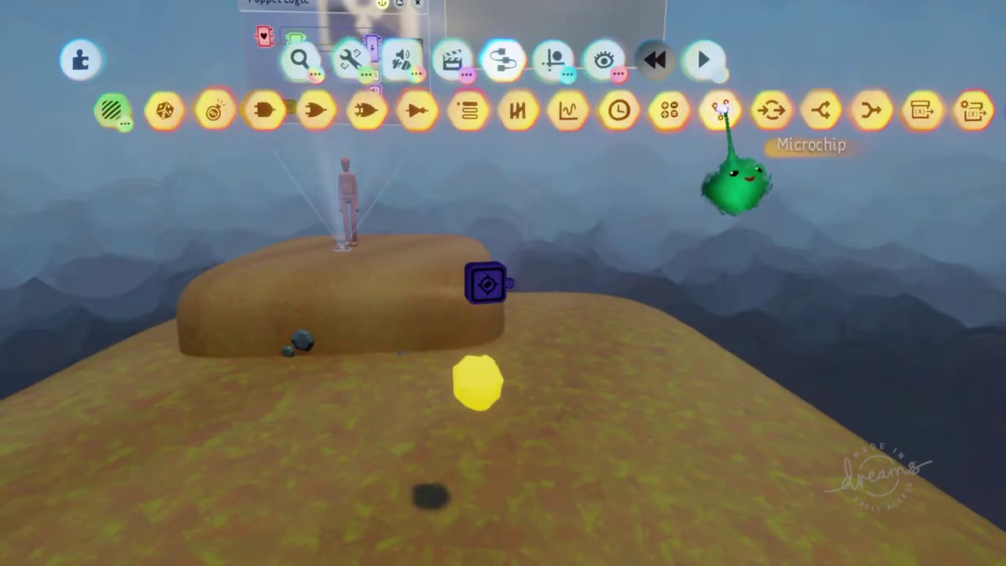
click(720, 110)
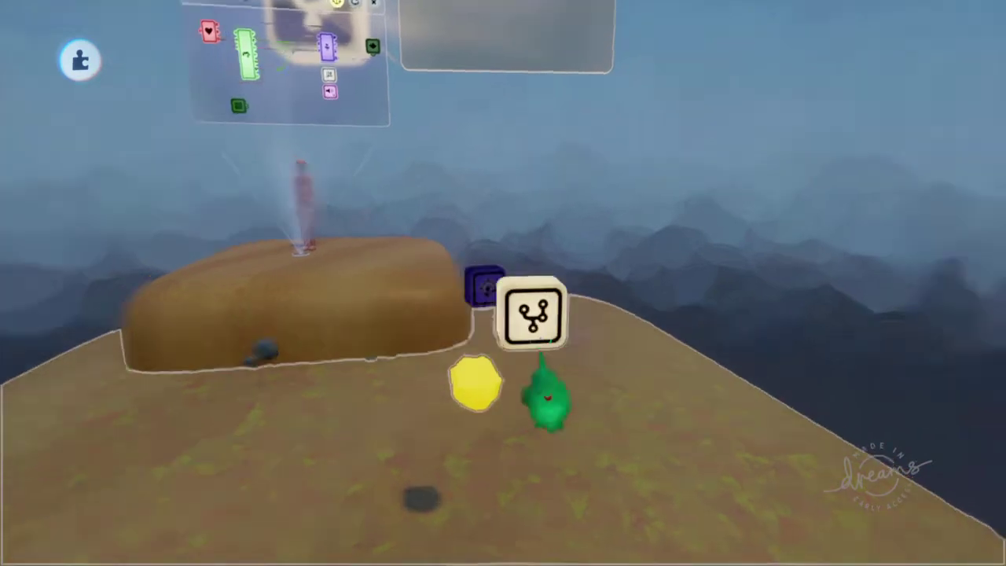
middle_drag(541, 354, 797, 281)
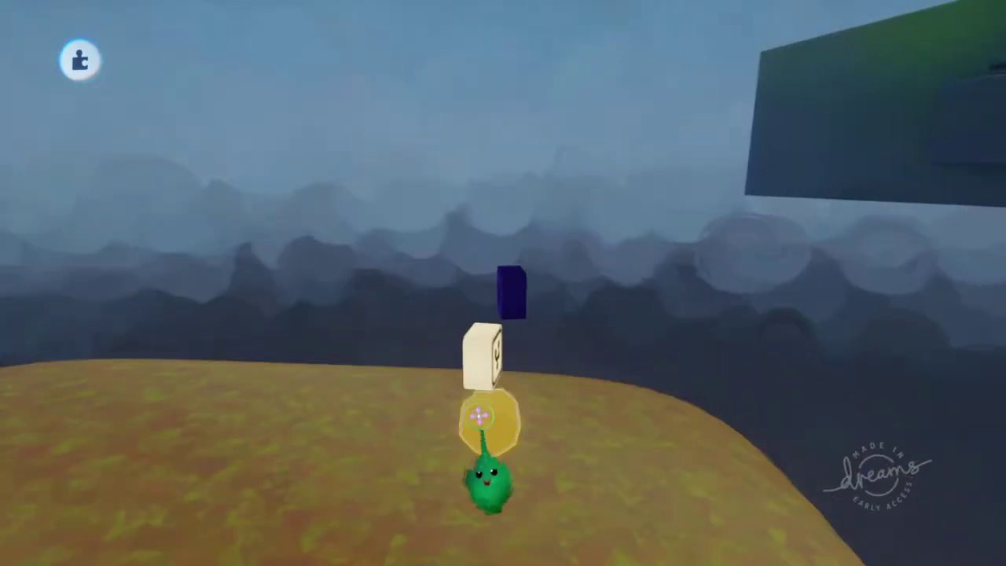
click(487, 424)
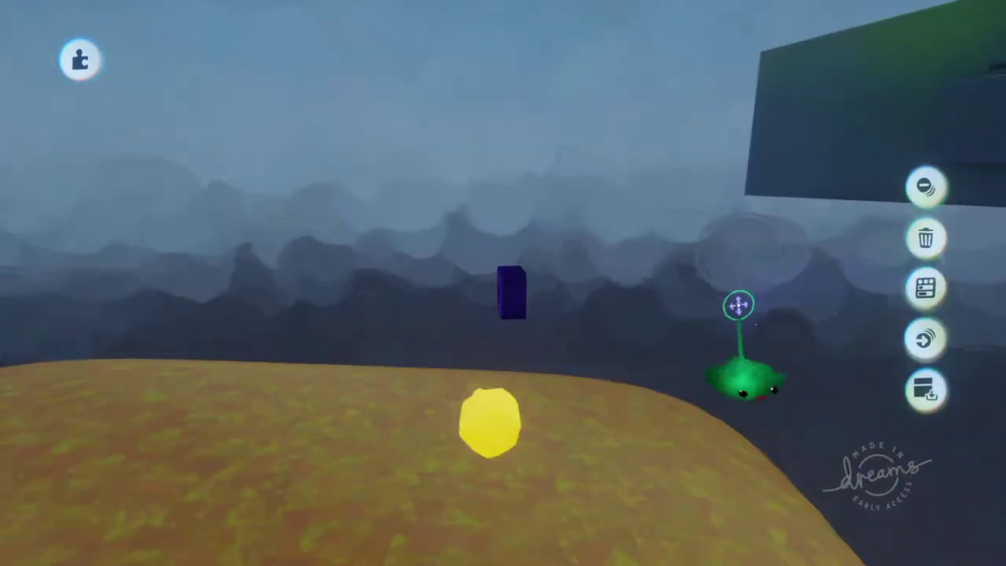
Move the new Microchip's canvas out beside the yellow ball, clear of the Near Tag.
middle_drag(738, 305, 440, 479)
click(438, 483)
click(346, 370)
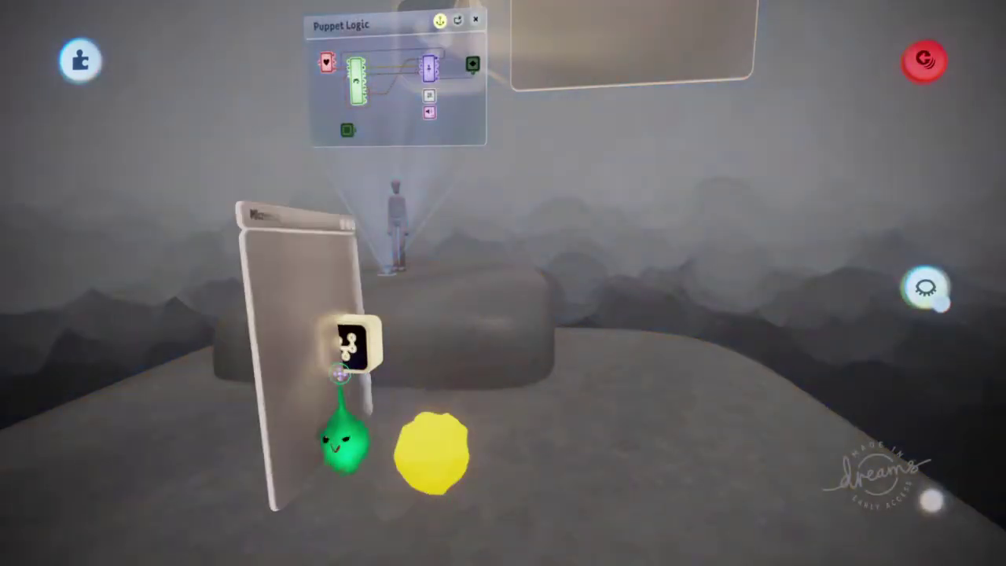
drag(402, 404, 206, 295)
key(Escape)
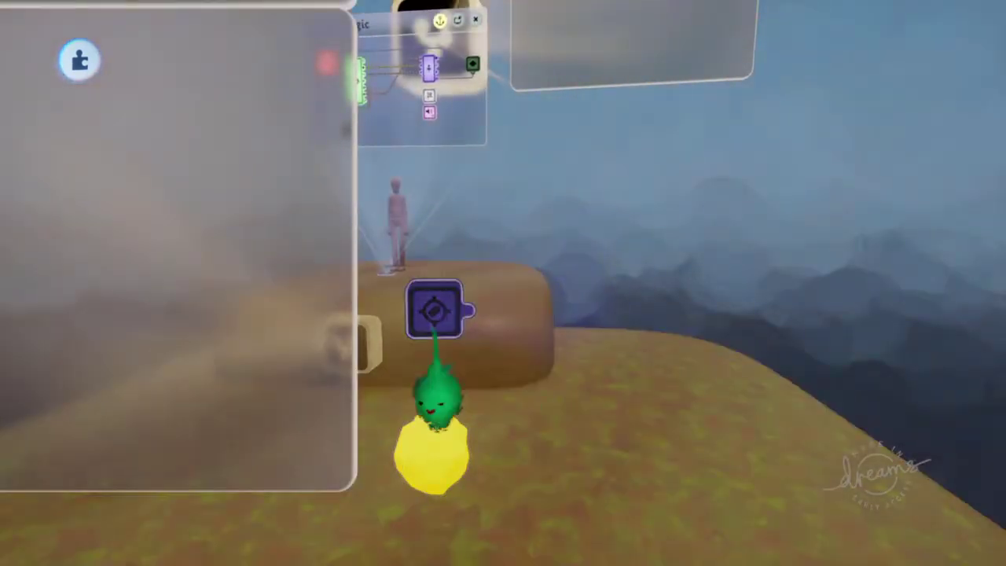
Move the Near Tag into the Microchip's canvas and arrange the ball and chip so the canvas is accessible.
middle_drag(236, 255, 374, 223)
middle_drag(464, 275, 409, 173)
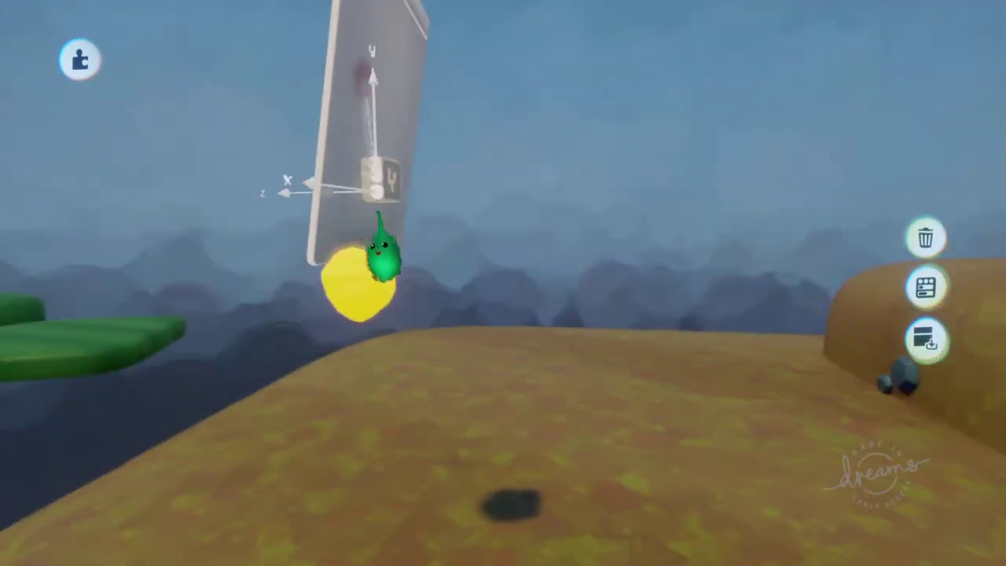
middle_drag(358, 286, 227, 404)
drag(206, 407, 389, 356)
middle_drag(388, 357, 543, 326)
drag(425, 301, 361, 308)
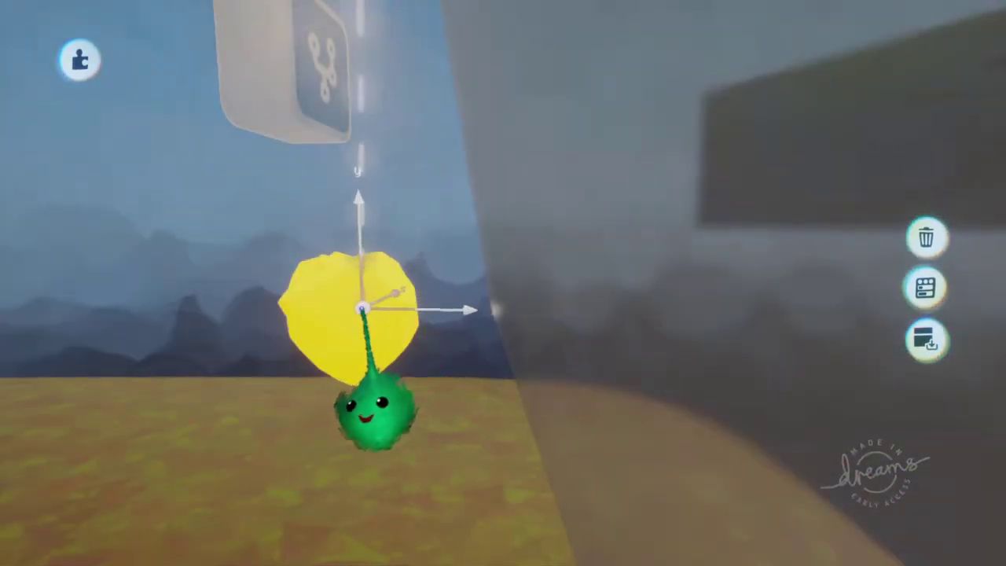
middle_drag(355, 316, 461, 353)
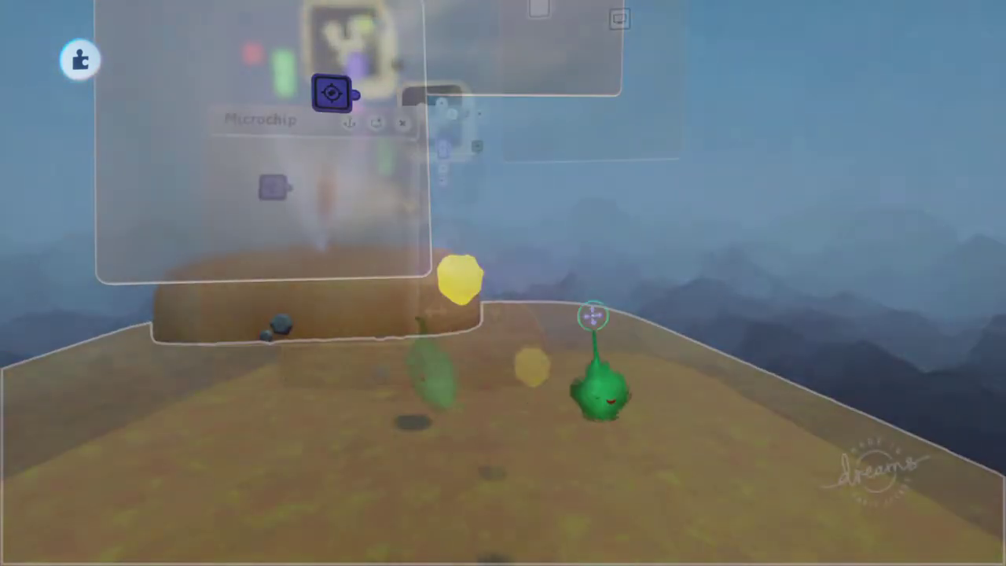
Shift the Near Tag lower in the Microchip canvas and add a Keyframe to its upper right.
middle_drag(427, 315, 490, 234)
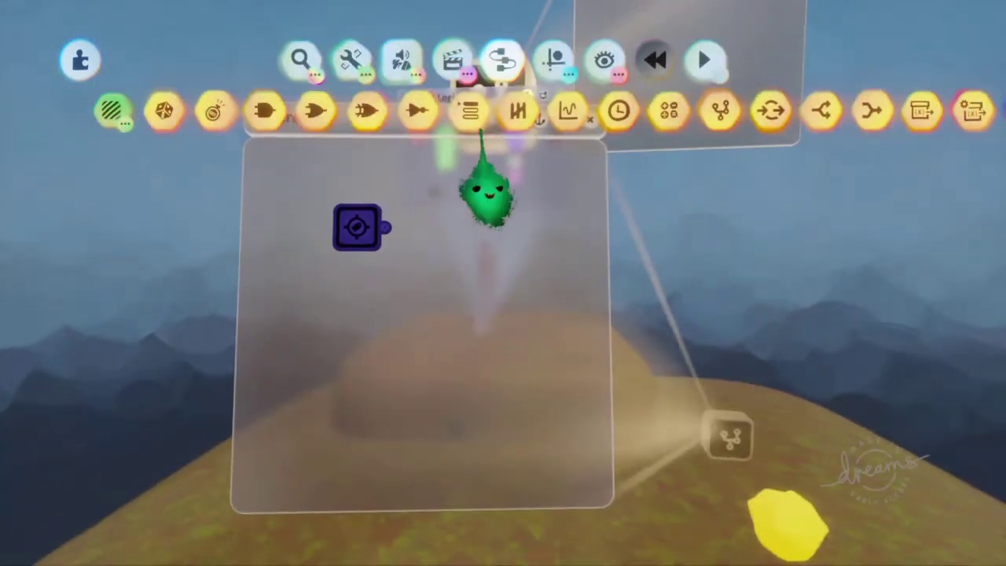
middle_drag(660, 121, 577, 327)
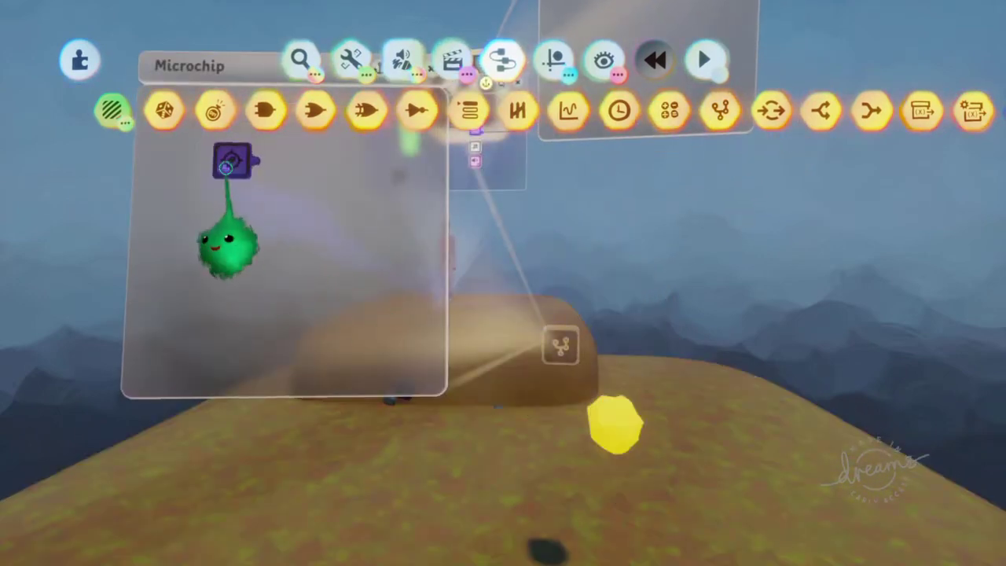
drag(232, 161, 188, 256)
click(456, 66)
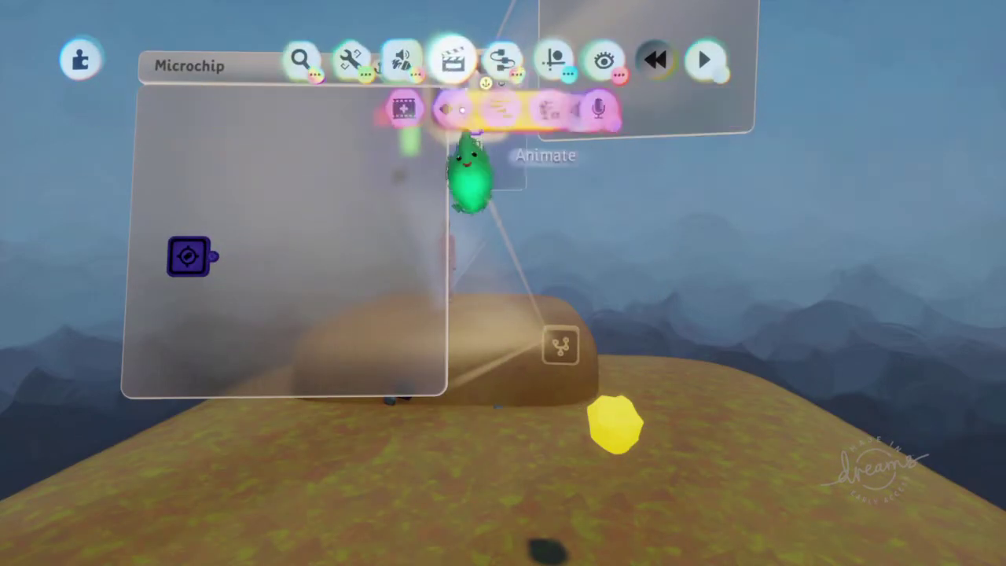
click(455, 109)
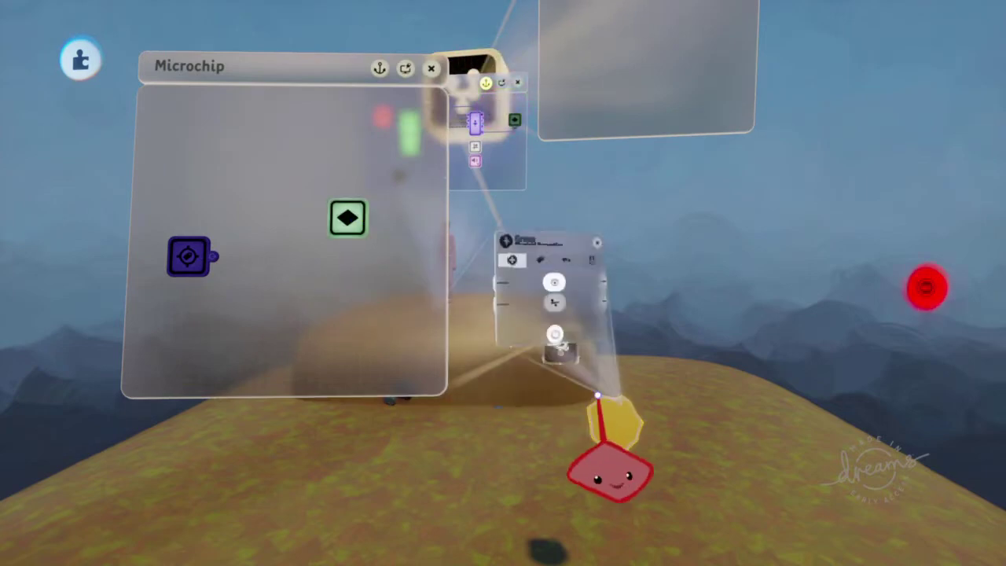
Record the yellow ball's colour as red in the Keyframe and wire the Tag's output to the Keyframe's power.
click(622, 427)
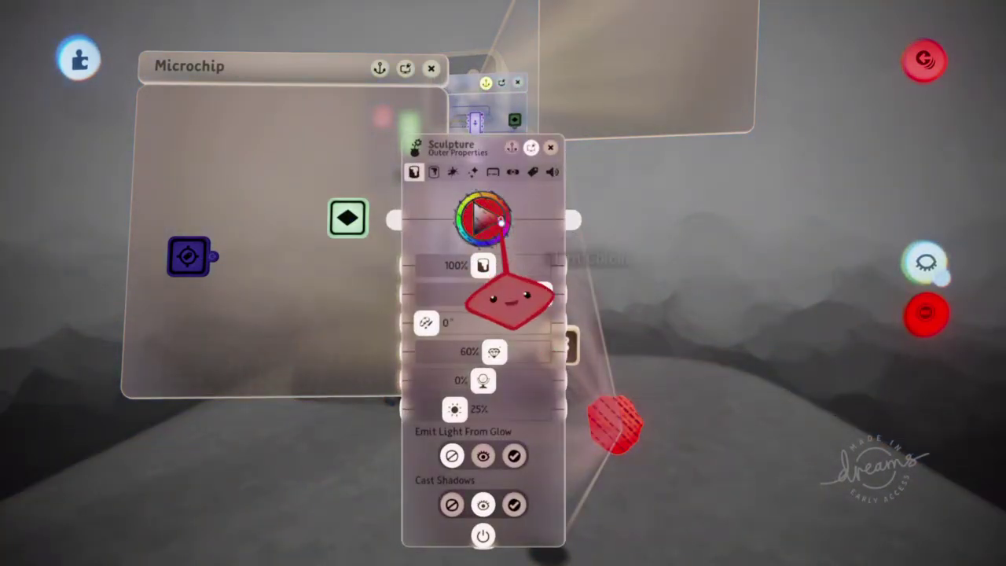
key(Escape)
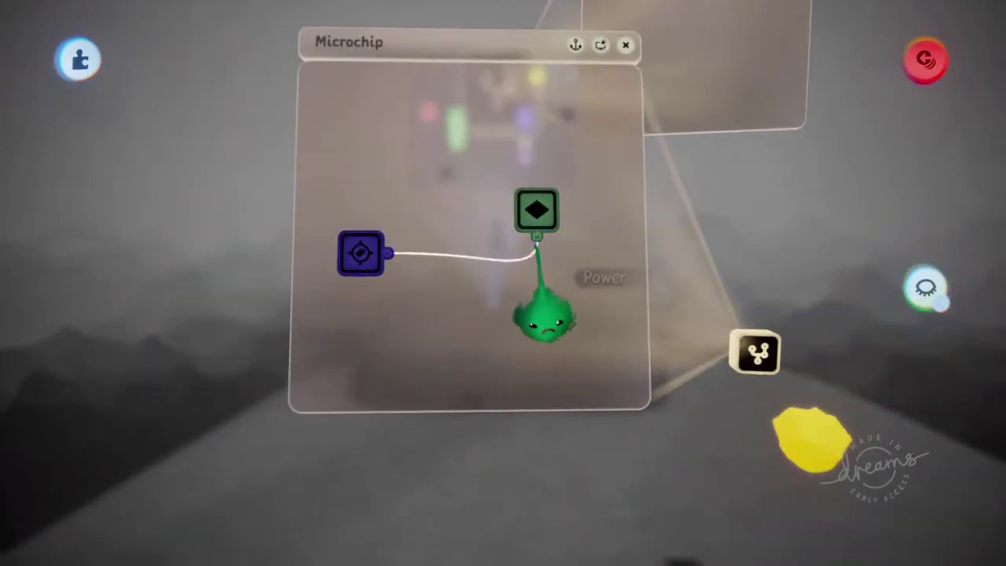
click(536, 242)
Playtest the scene by walking the puppet towards the ball to check its colour change, and return to editing.
key(Escape)
click(365, 394)
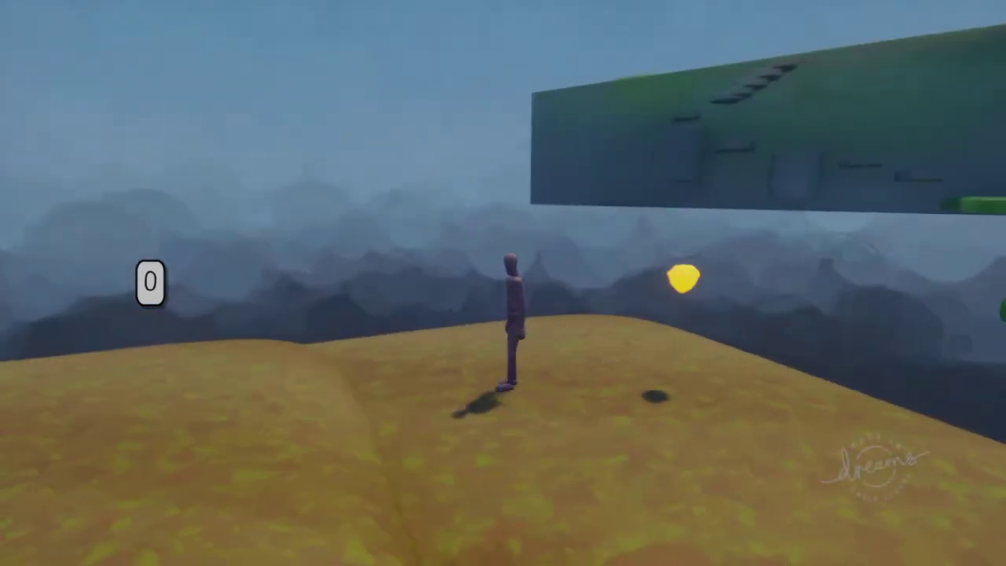
key(Escape)
key(Escape)
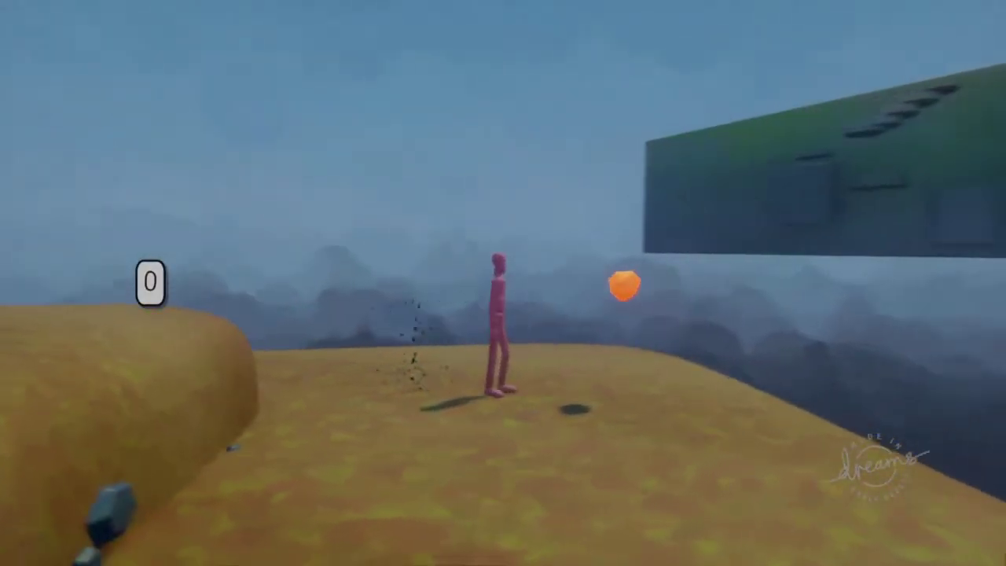
key(Escape)
click(321, 398)
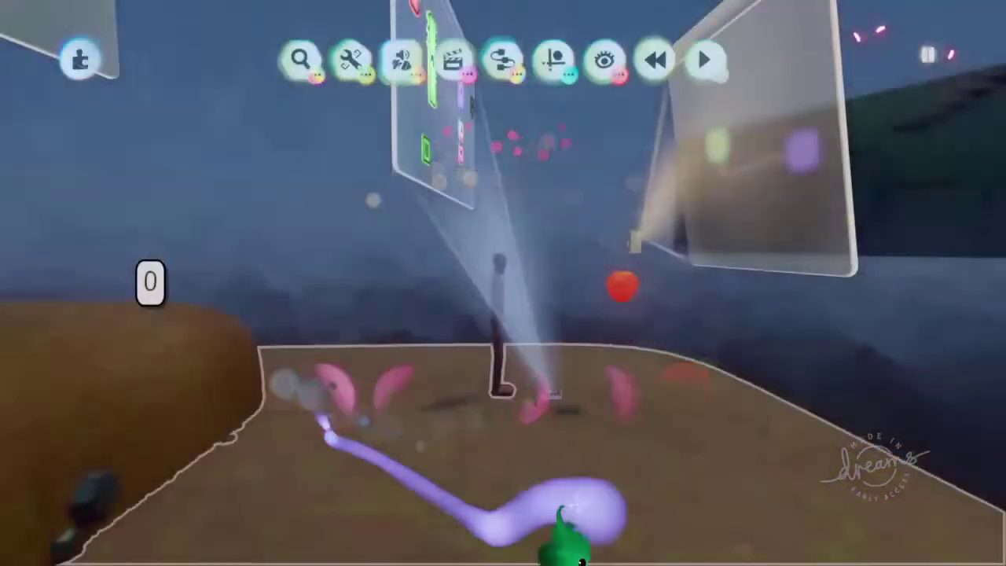
Examine the Tag-to-Keyframe signal in the Microchip and the Trigger Zone's inner and outer spheres around the puppet.
middle_drag(559, 509, 359, 285)
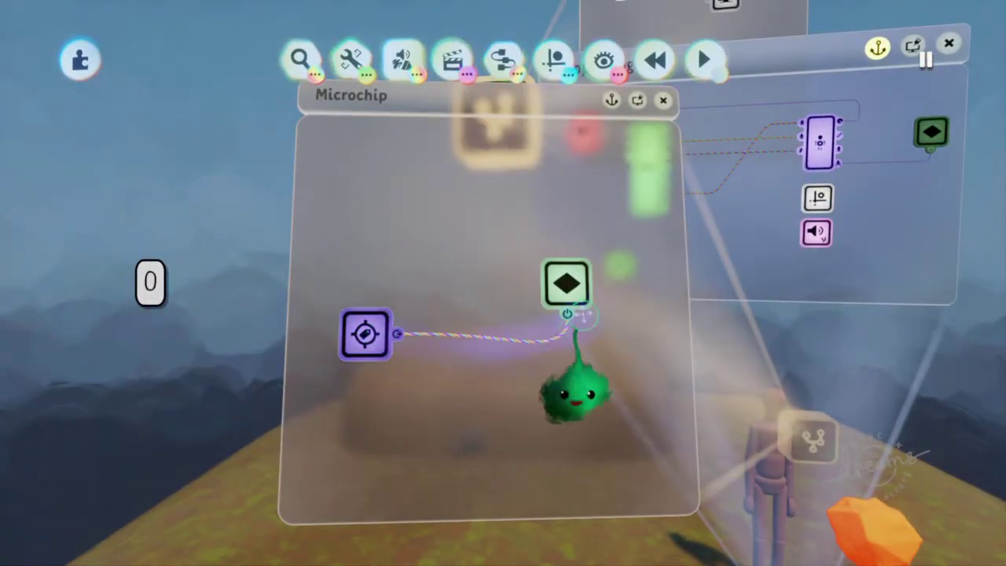
middle_drag(583, 315, 464, 369)
key(Left)
key(Right)
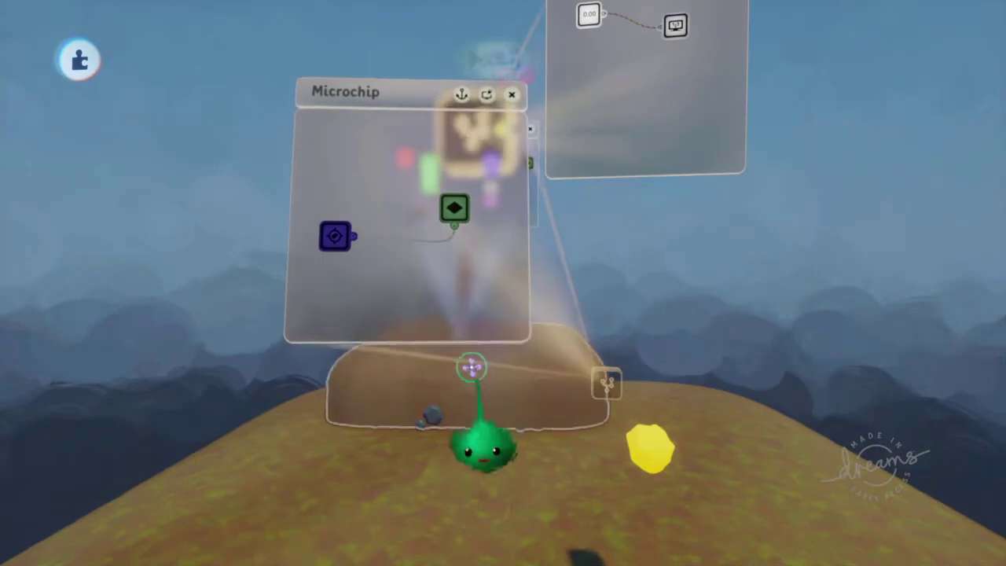
middle_drag(445, 298, 490, 270)
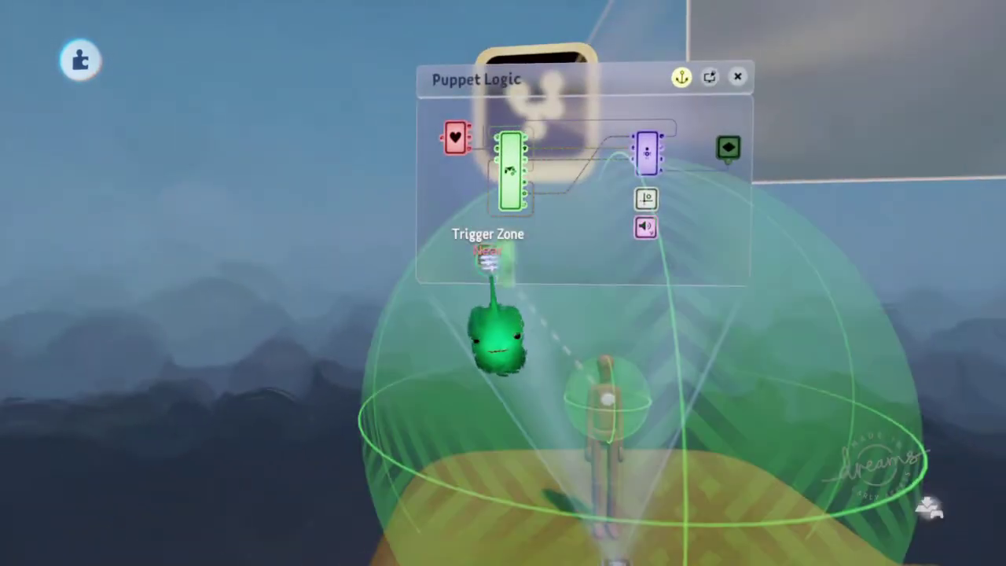
click(488, 256)
middle_drag(589, 370, 443, 412)
drag(444, 412, 606, 439)
middle_drag(607, 438, 456, 385)
Insert a greater-than Calculator with operand B at 0.90 between the Tag's output and the Keyframe's power.
drag(340, 309, 470, 290)
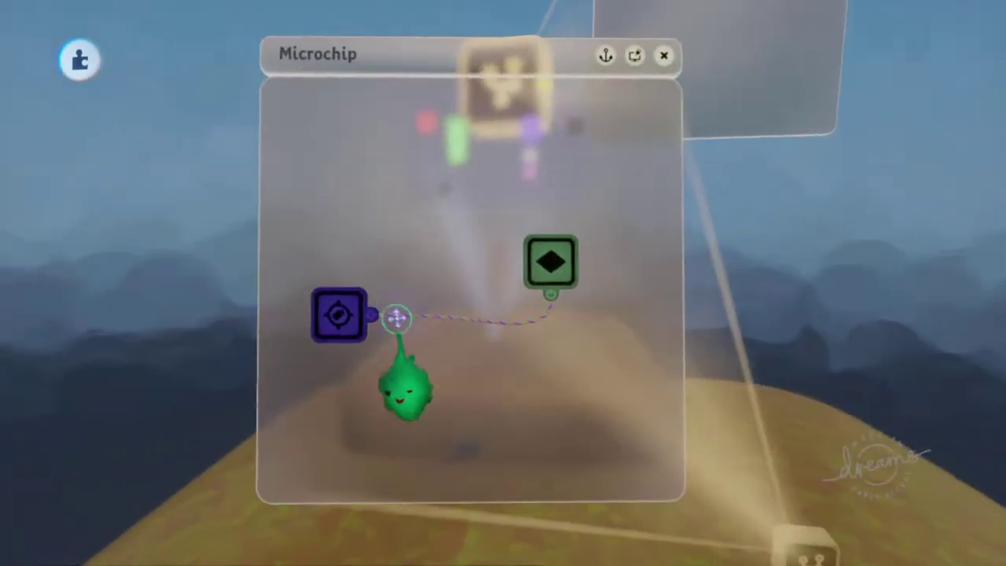
click(503, 61)
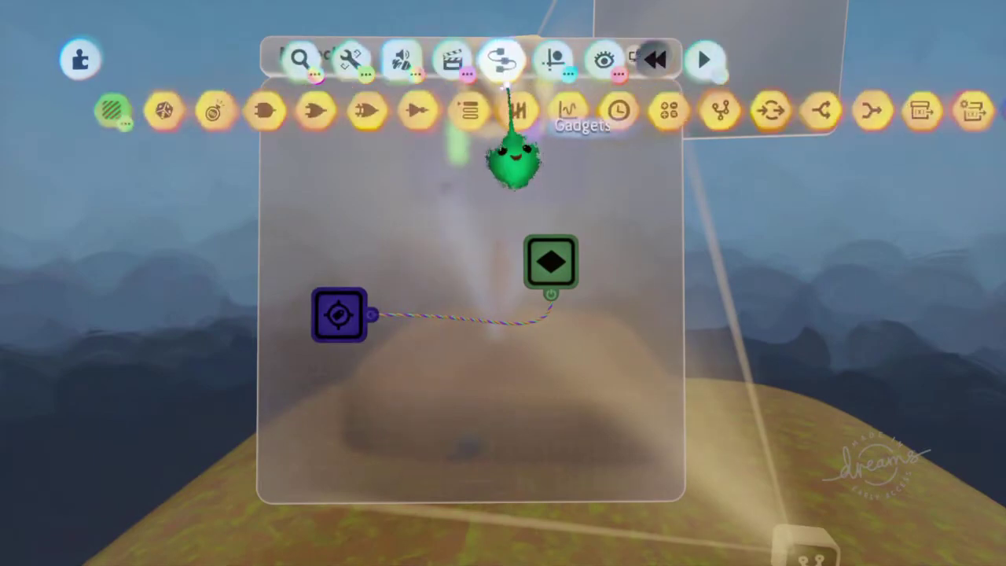
click(640, 110)
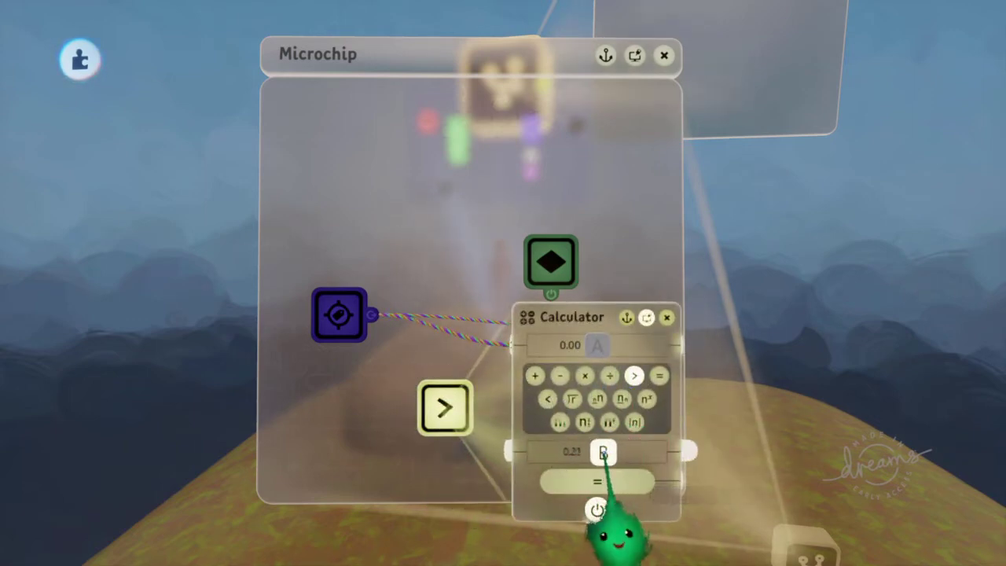
drag(603, 451, 605, 449)
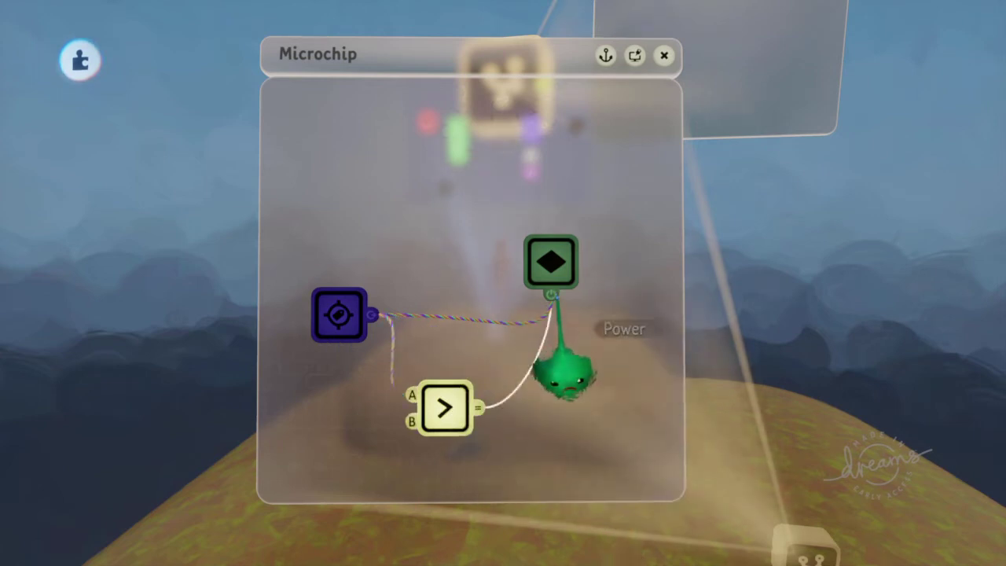
Playtest the puppet beside the ball, and inspect the Calculator's two operands while the scene is paused.
key(Escape)
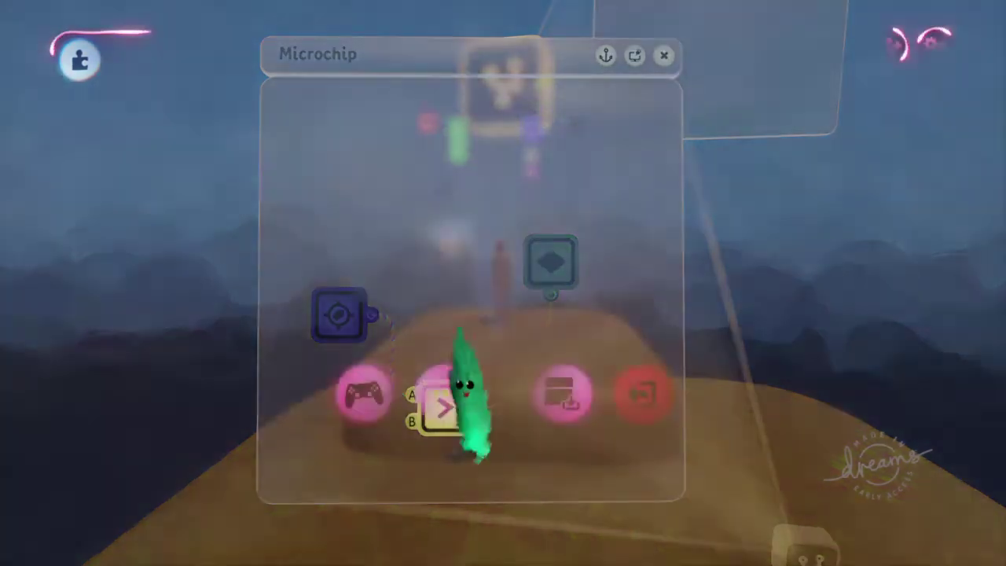
click(364, 396)
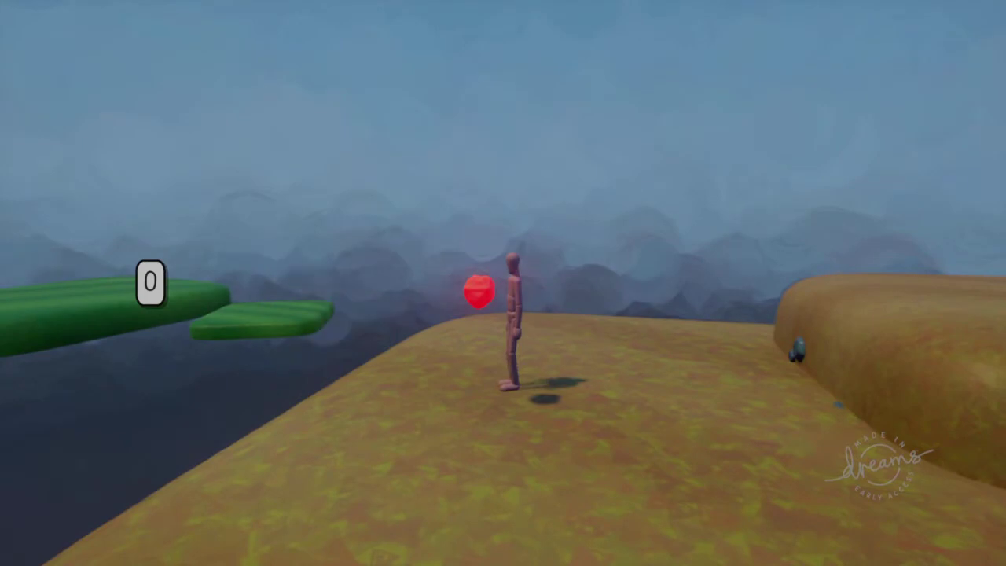
key(Escape)
click(322, 395)
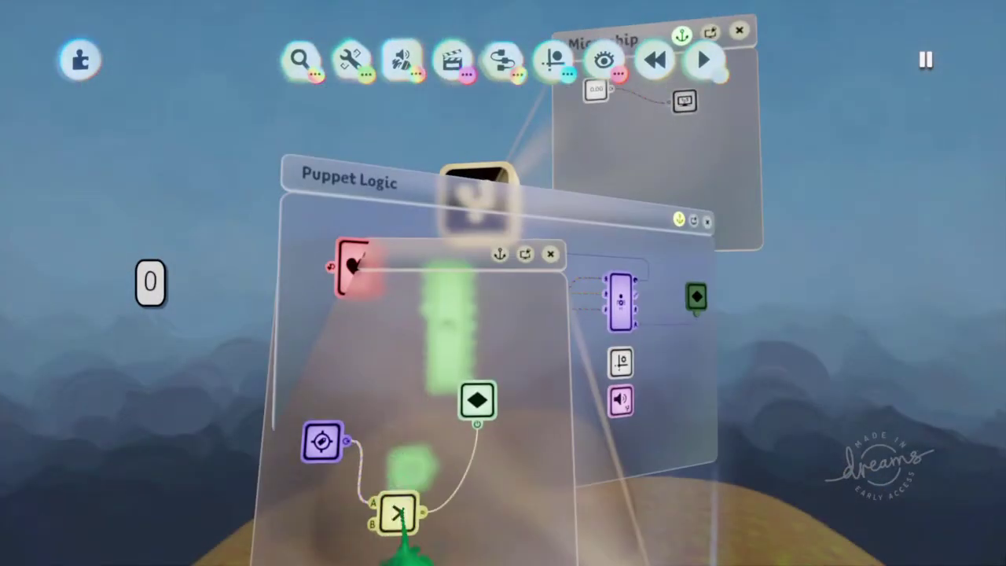
click(400, 514)
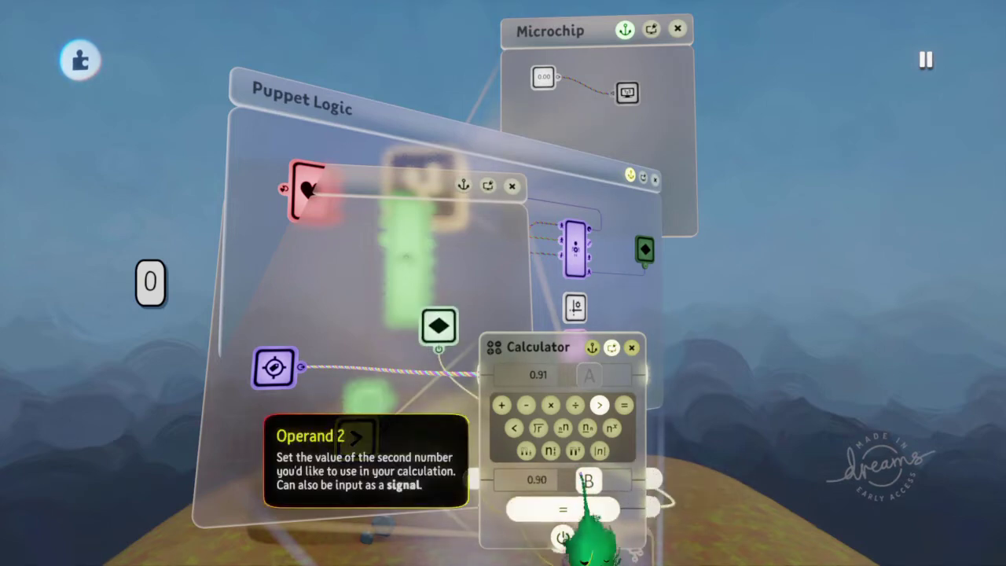
key(Escape)
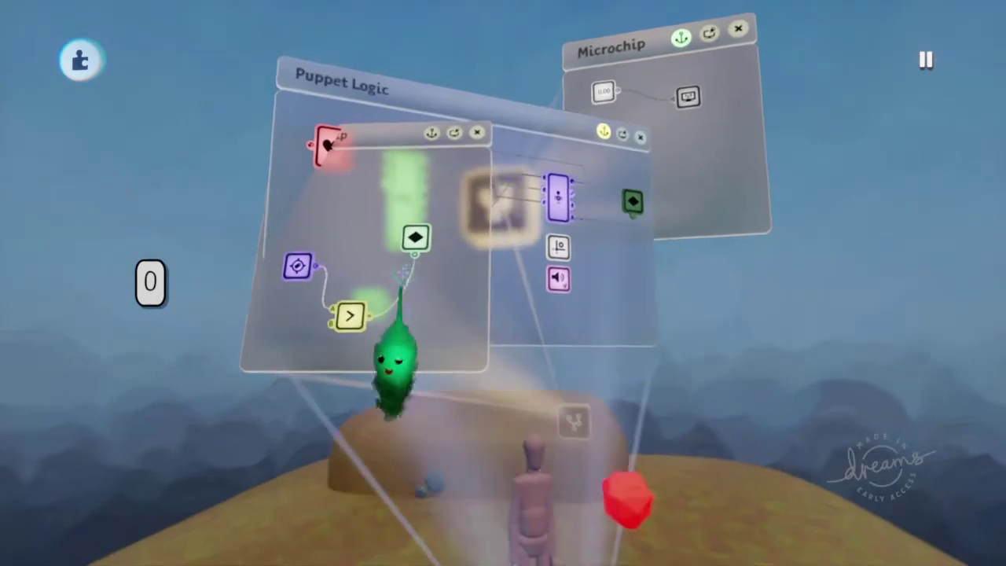
Playtest again by moving the puppet away from the ball to check the threshold, and return to editing.
key(Escape)
click(364, 398)
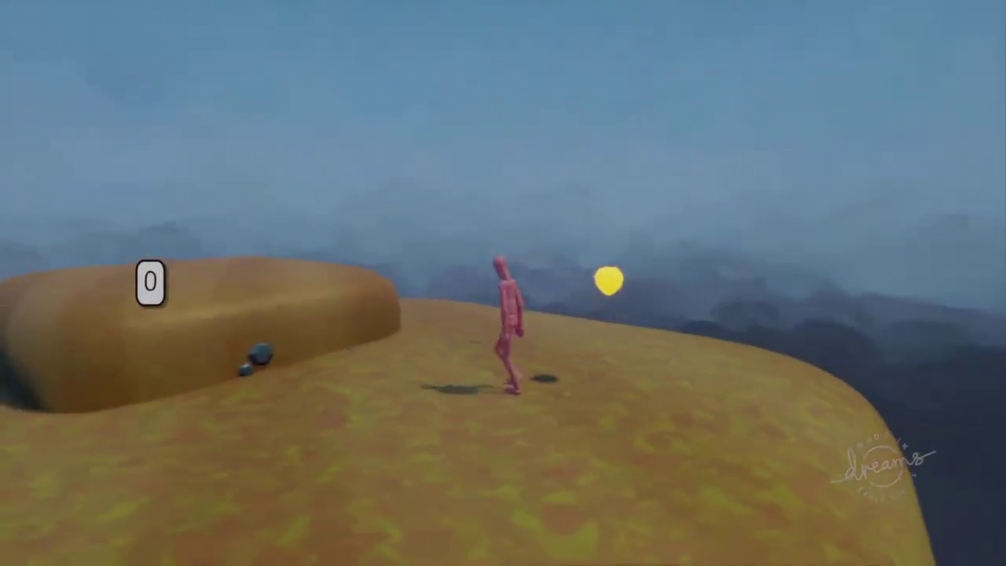
key(Escape)
click(323, 395)
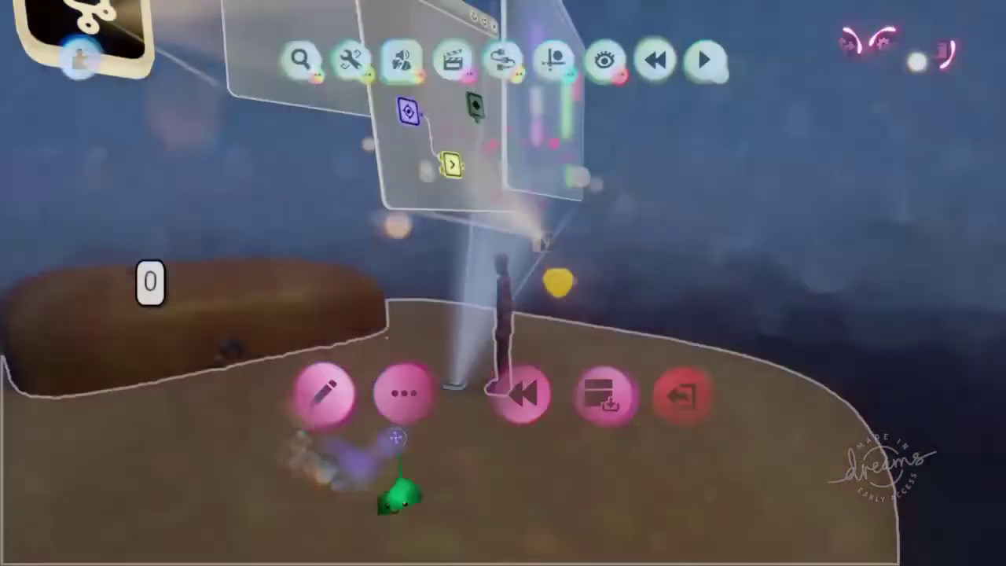
Widen the Microchip's canvas and place a nested Microchip in it instead of the Keyframe.
scroll(444, 405, up, 3)
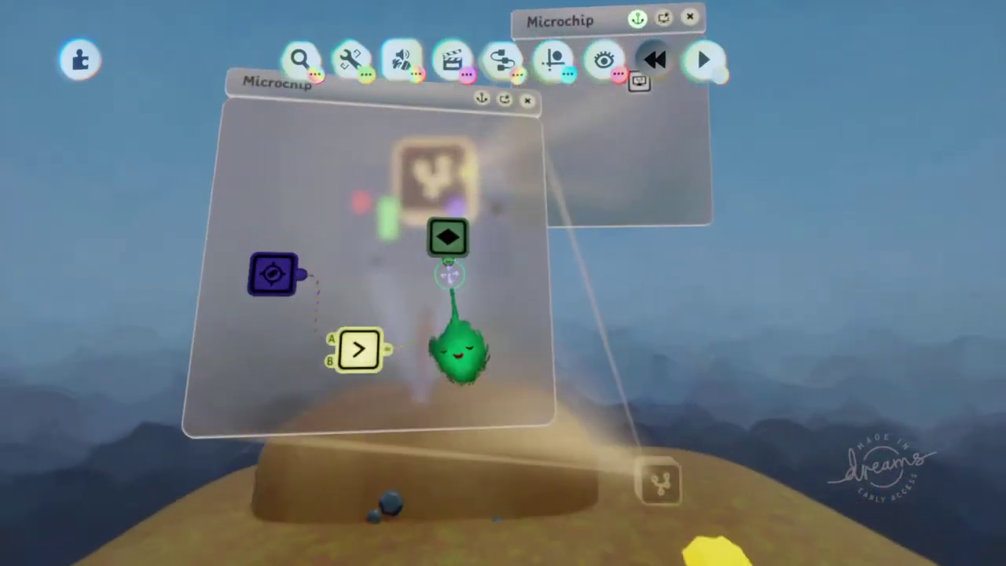
drag(543, 289, 789, 266)
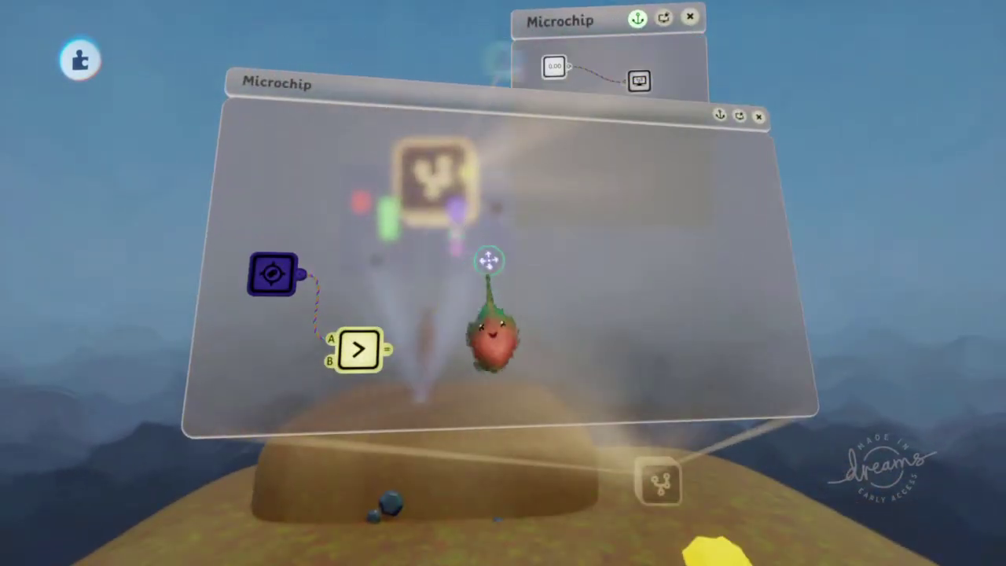
click(503, 65)
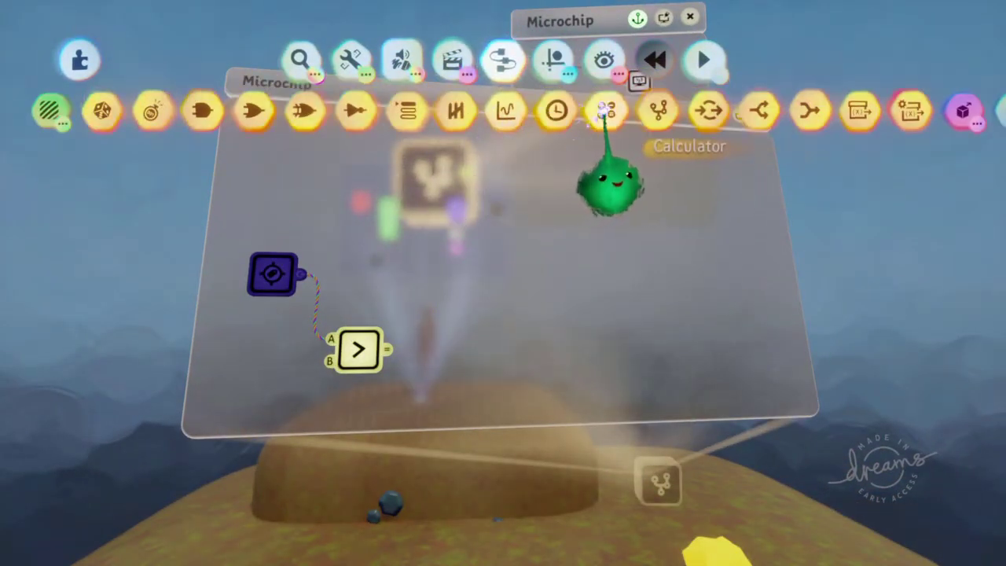
click(606, 111)
click(521, 358)
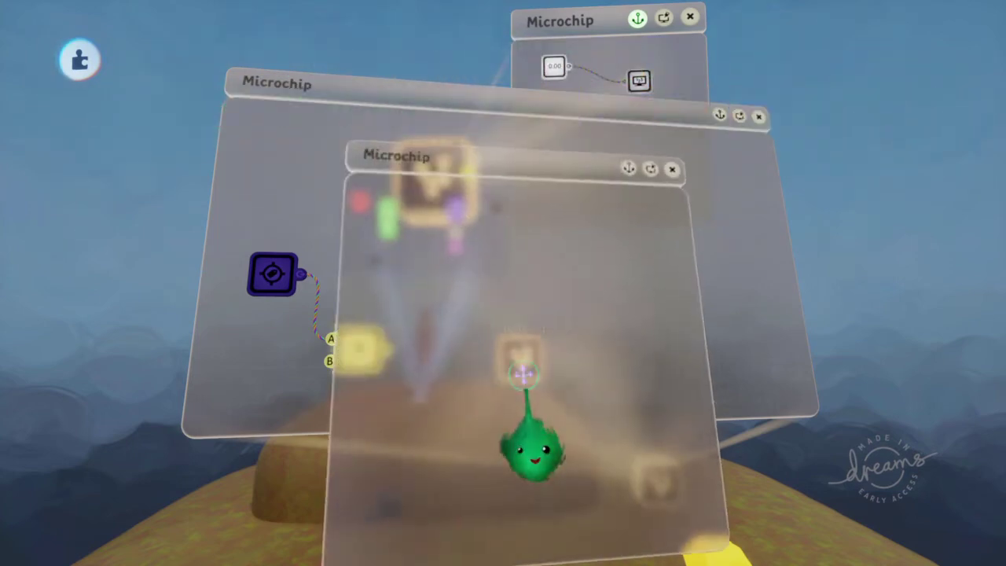
Toggle the Stay Upright guide and arrange the outer and nested Microchip canvases side by side.
mouse_move(523, 126)
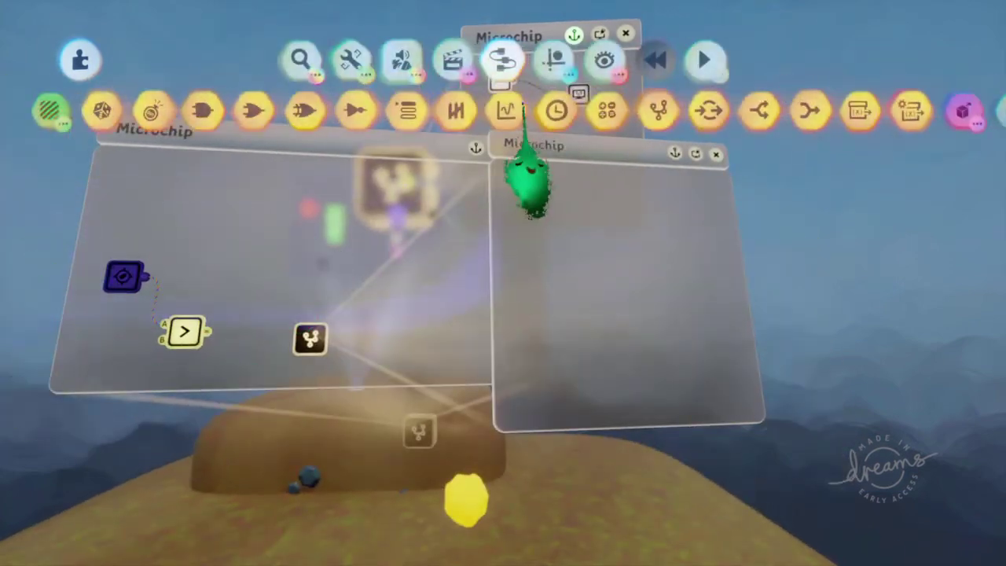
click(554, 65)
click(475, 111)
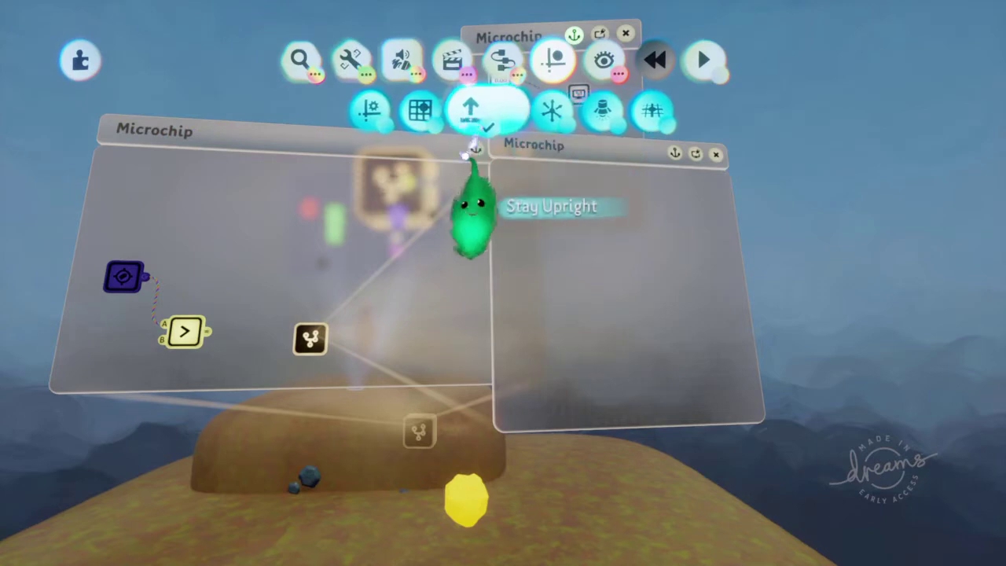
drag(417, 234, 434, 226)
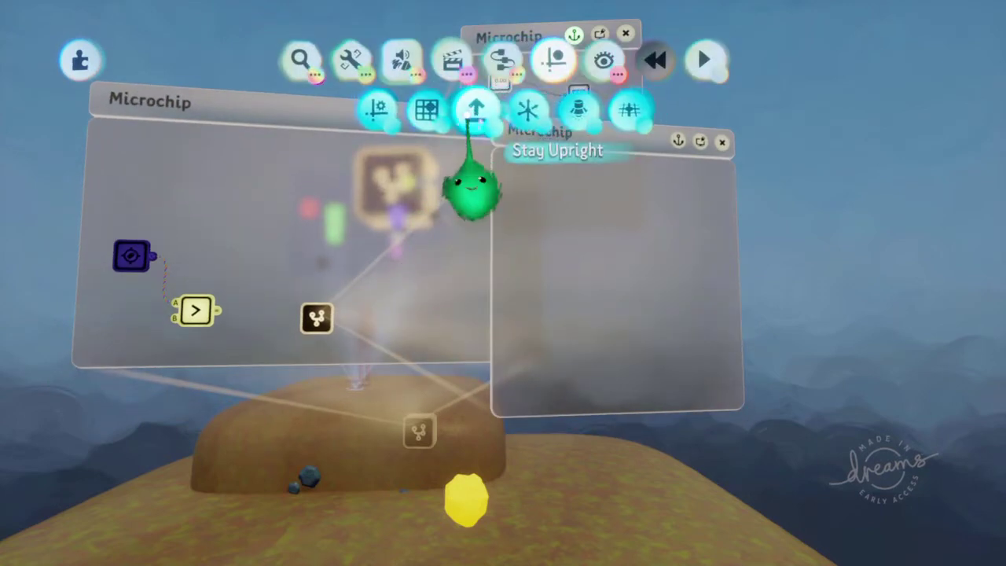
drag(616, 288, 534, 248)
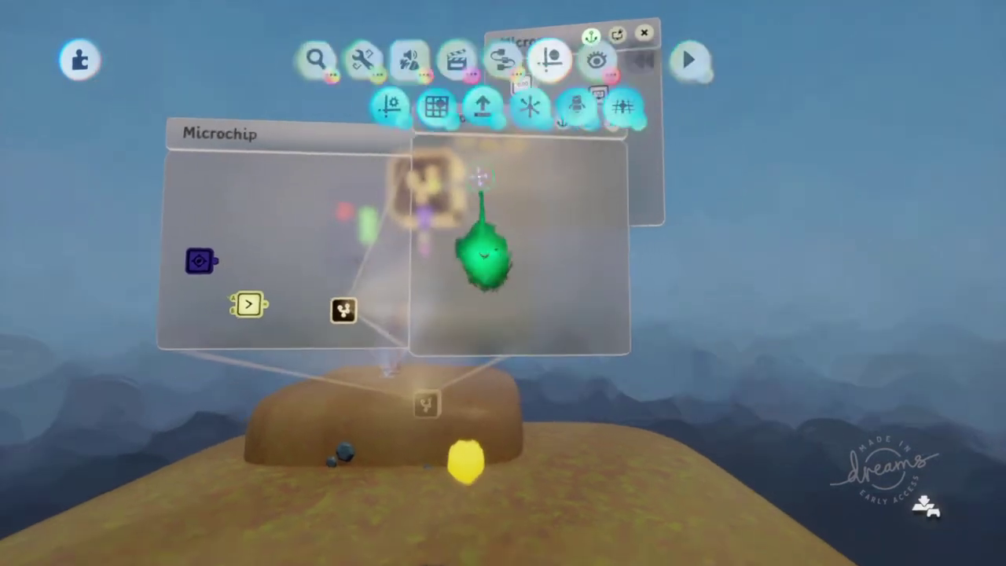
Place a skull-icon Destroyer gadget inside the nested Microchip's canvas.
click(501, 69)
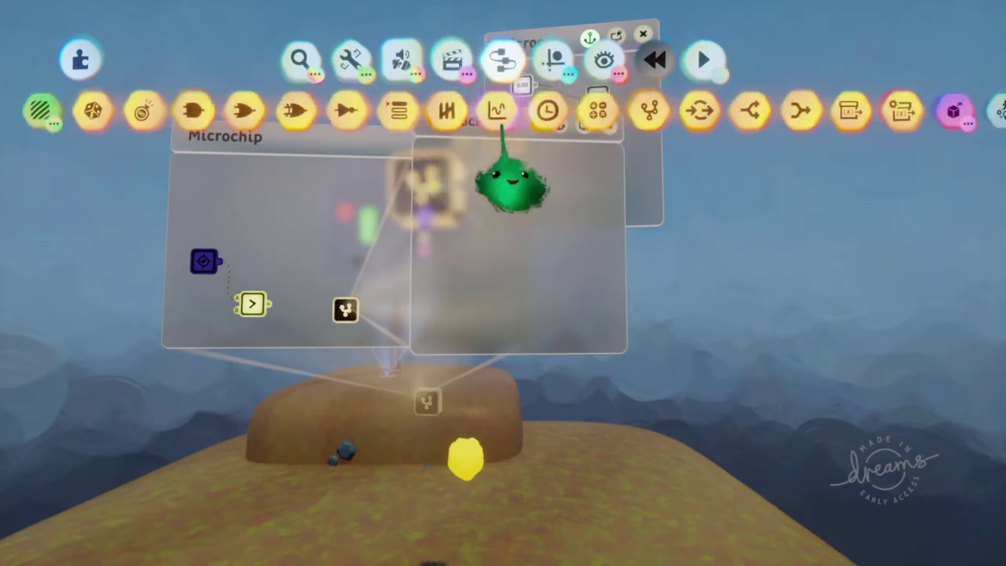
click(619, 113)
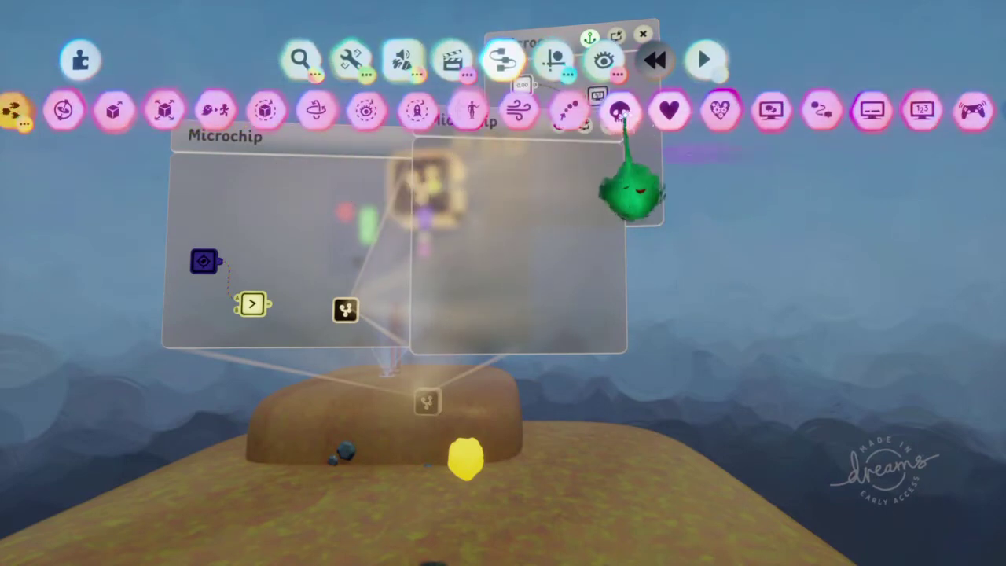
click(621, 111)
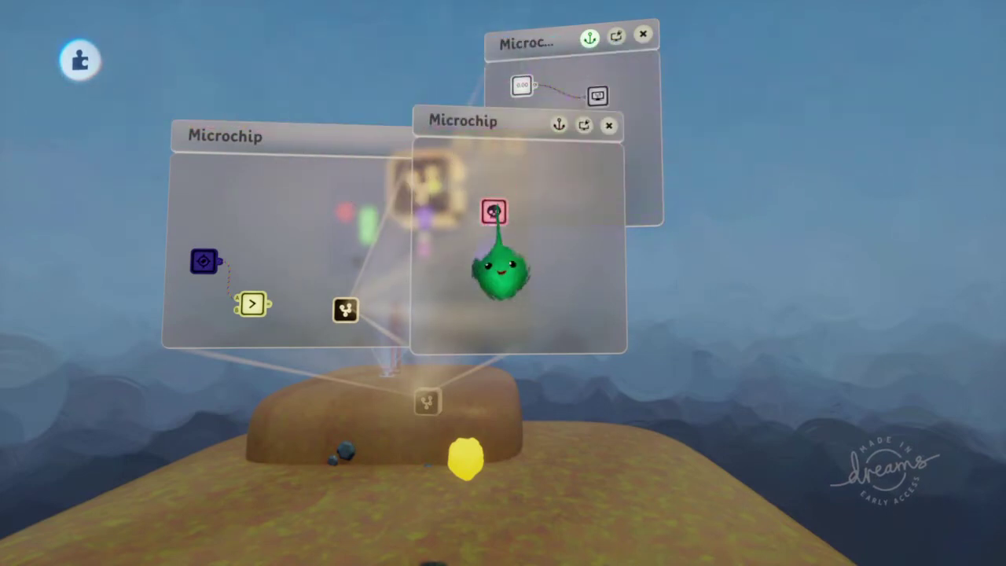
click(494, 212)
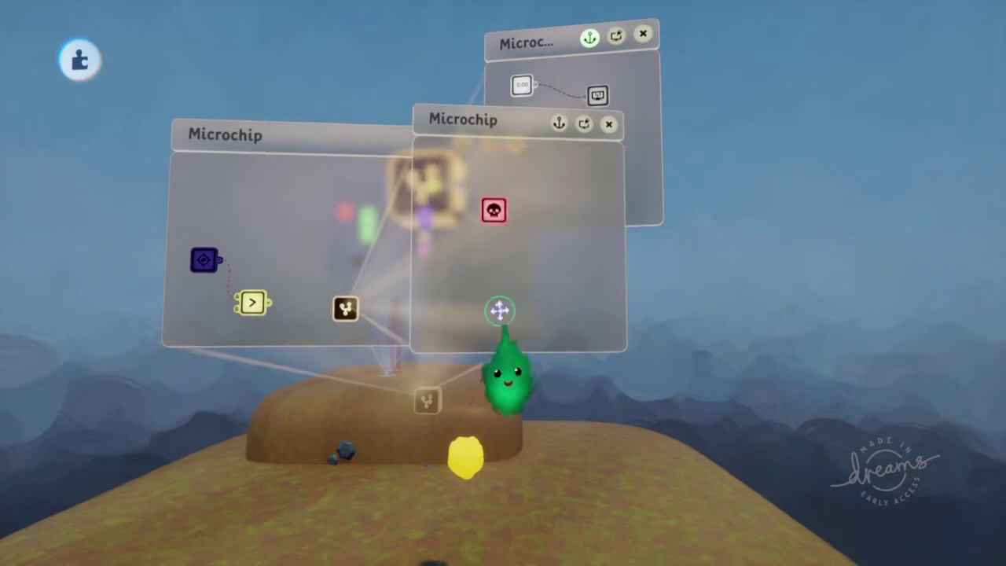
Wire the outer Microchip's Apply To Object output to the yellow ball.
scroll(473, 425, up, 2)
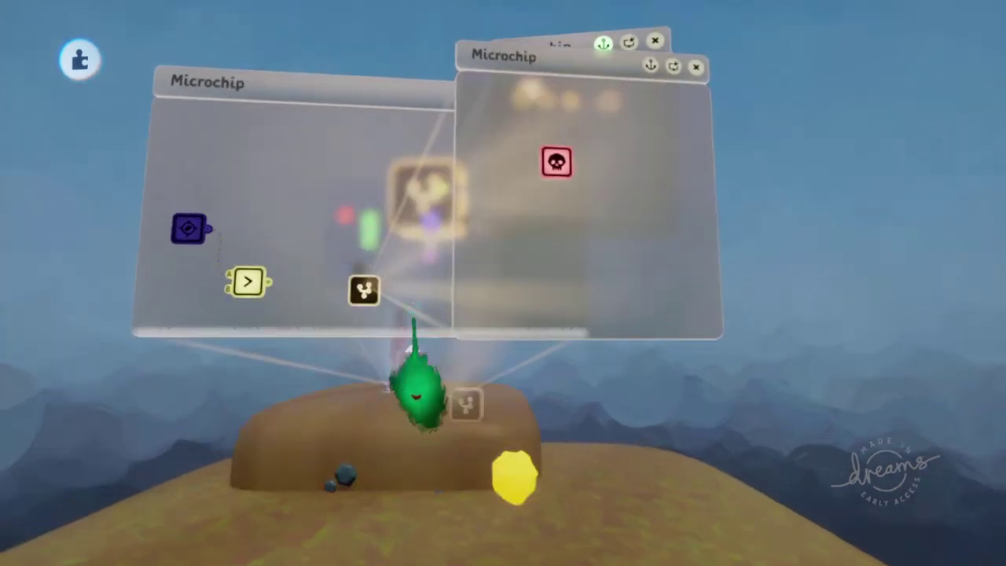
click(293, 161)
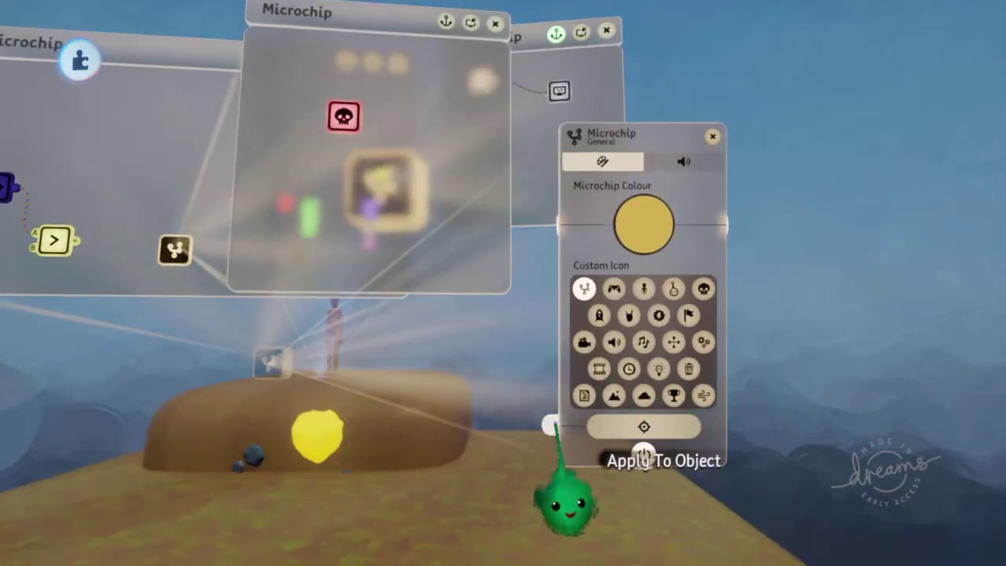
drag(554, 428, 306, 432)
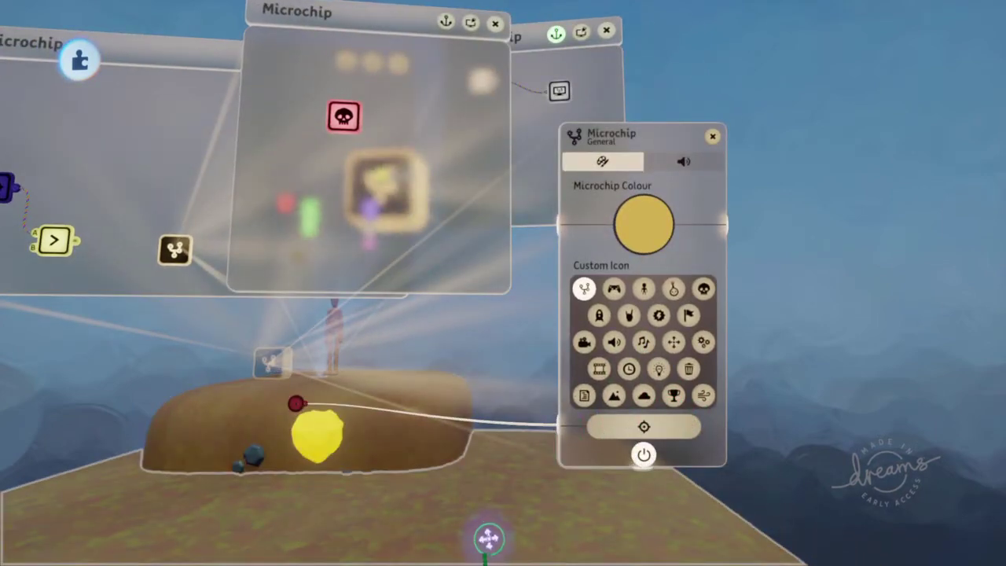
key(Escape)
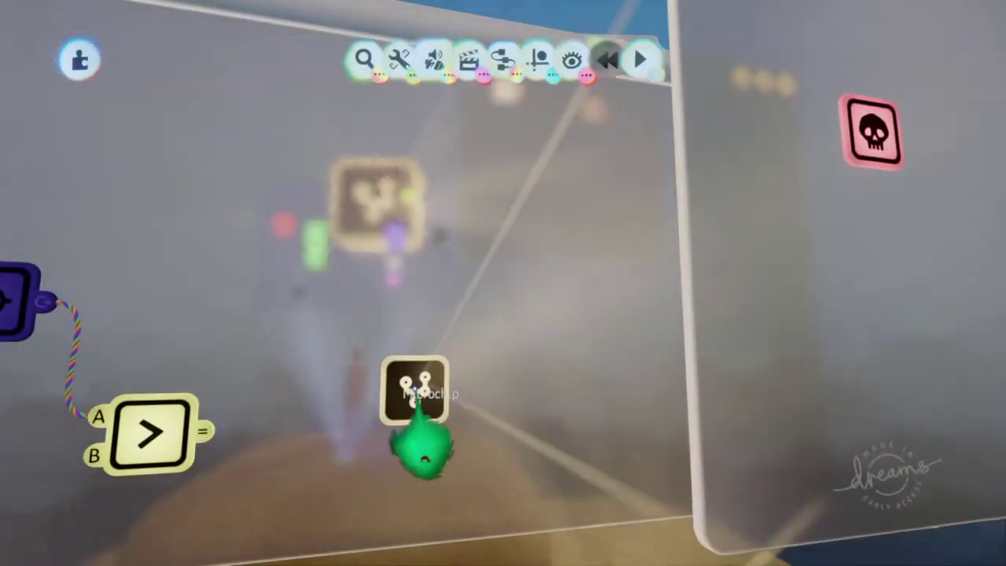
Wire the greater-than Calculator's output to the nested Microchip's power, and playtest with the puppet near the yellow ball.
drag(415, 397, 401, 271)
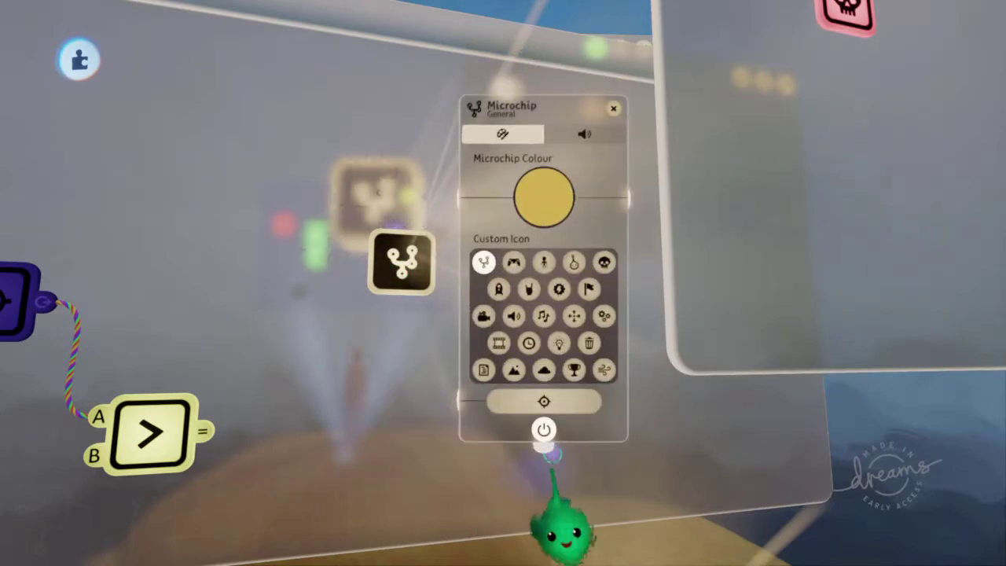
key(Escape)
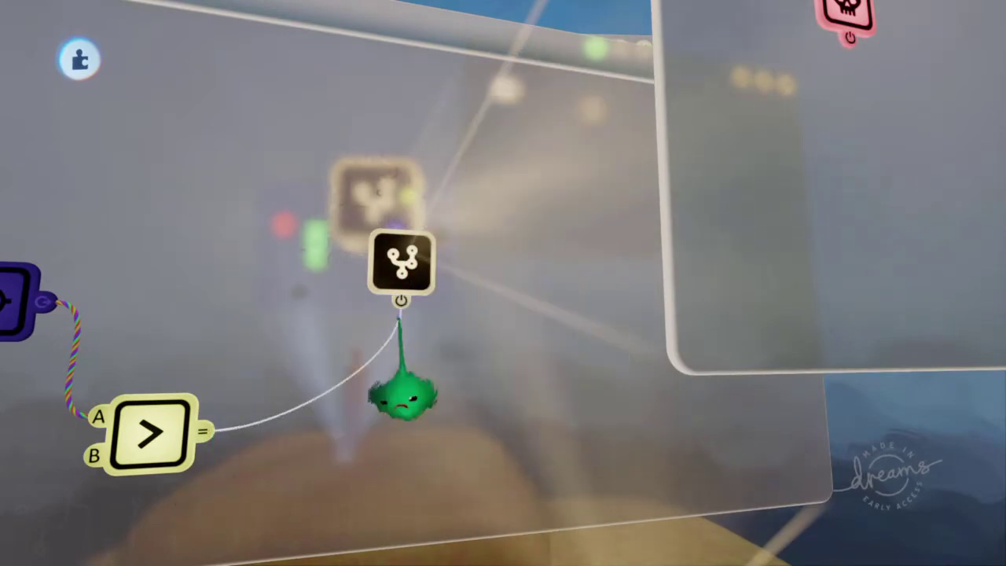
click(401, 302)
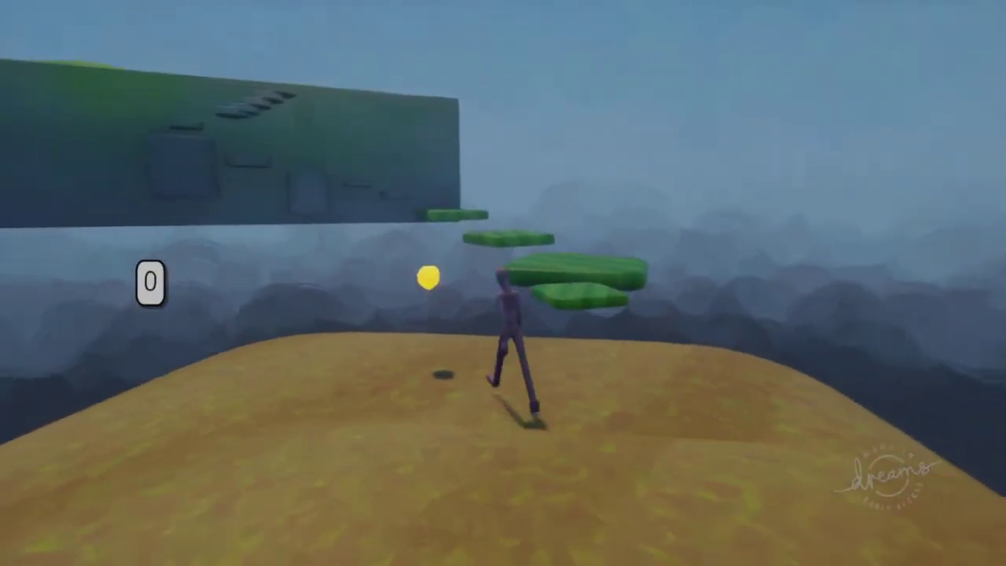
key(Escape)
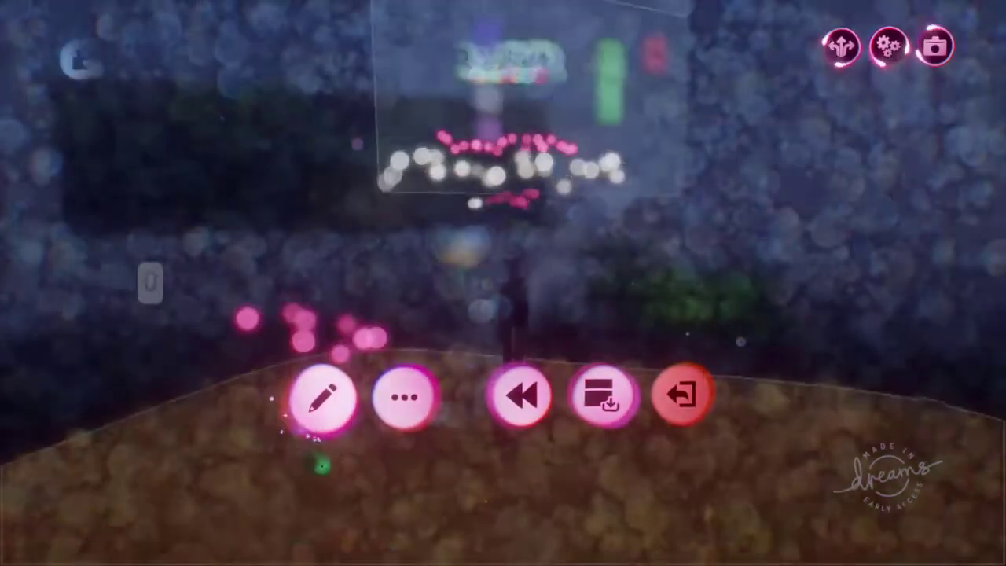
click(322, 397)
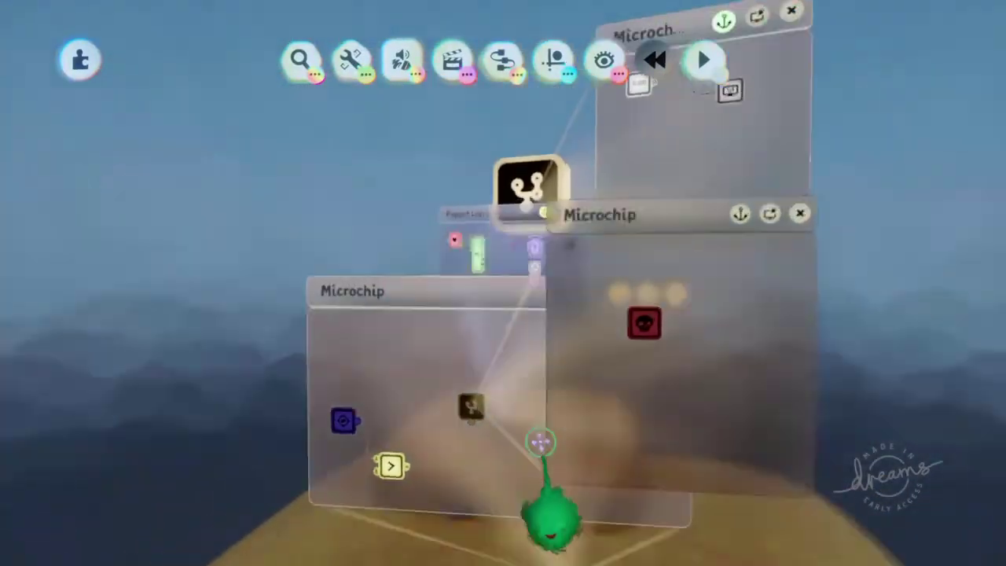
Add a Score Modifier to the nested Microchip beside the Destroyer, and set its amount to 1.
middle_drag(541, 441, 530, 399)
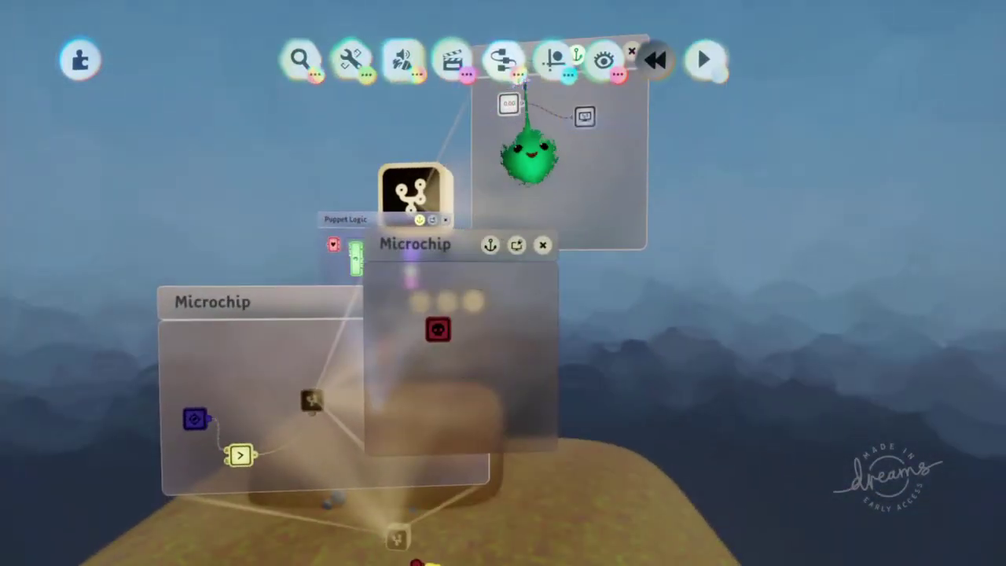
click(504, 63)
drag(554, 109, 453, 122)
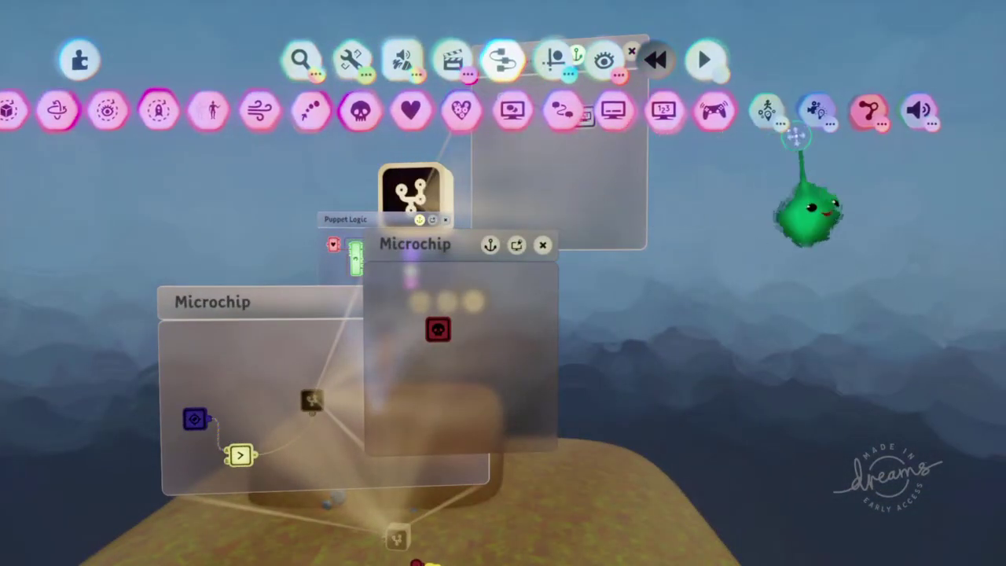
click(772, 109)
click(713, 112)
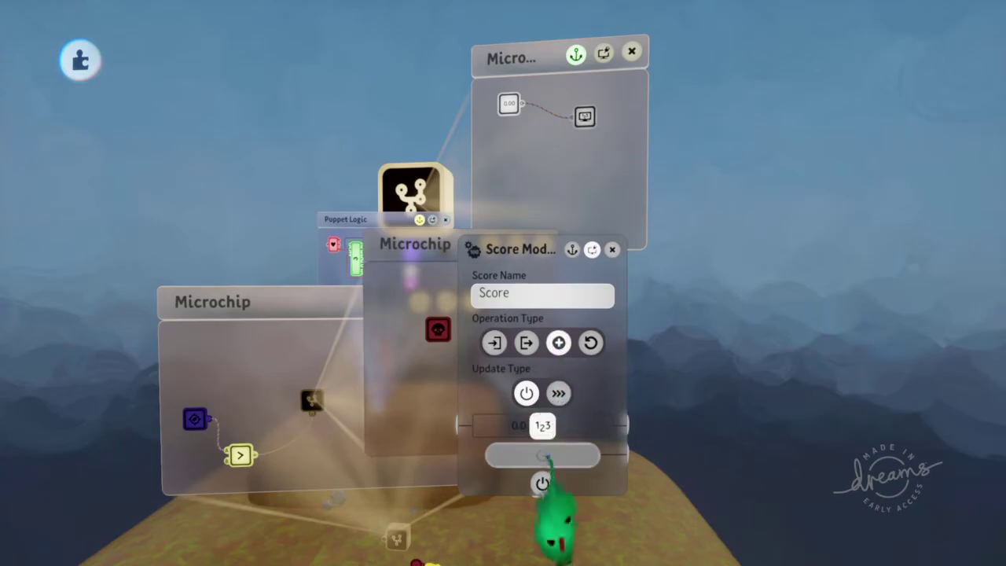
click(542, 426)
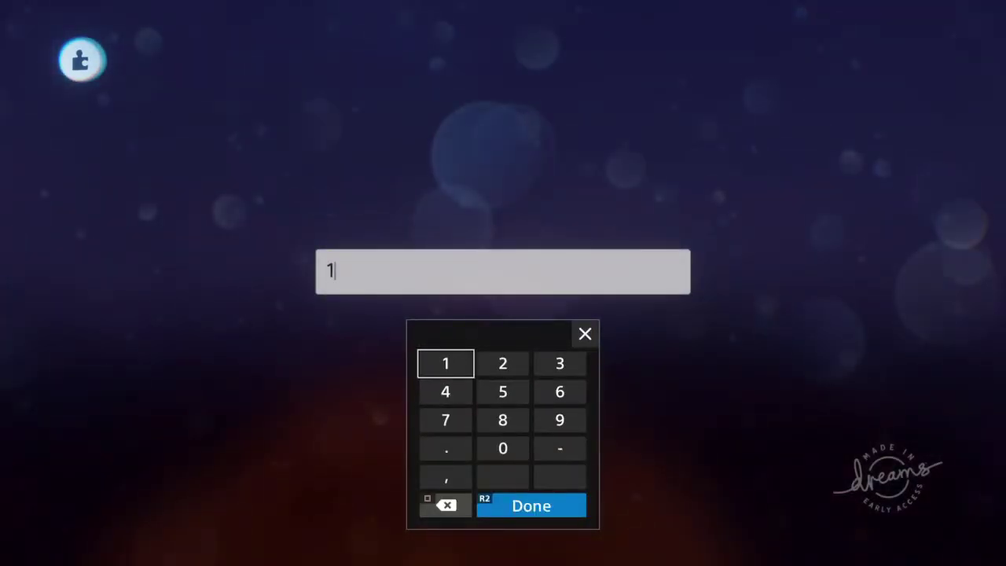
key(Return)
key(Escape)
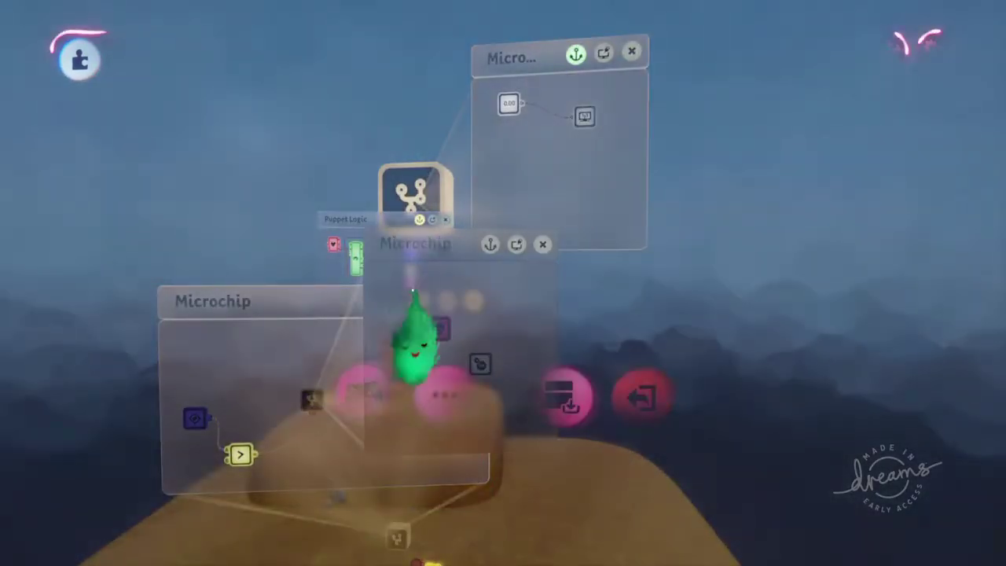
Playtest by jumping the puppet across the green platforms towards the yellow balls, and return to editing.
click(365, 397)
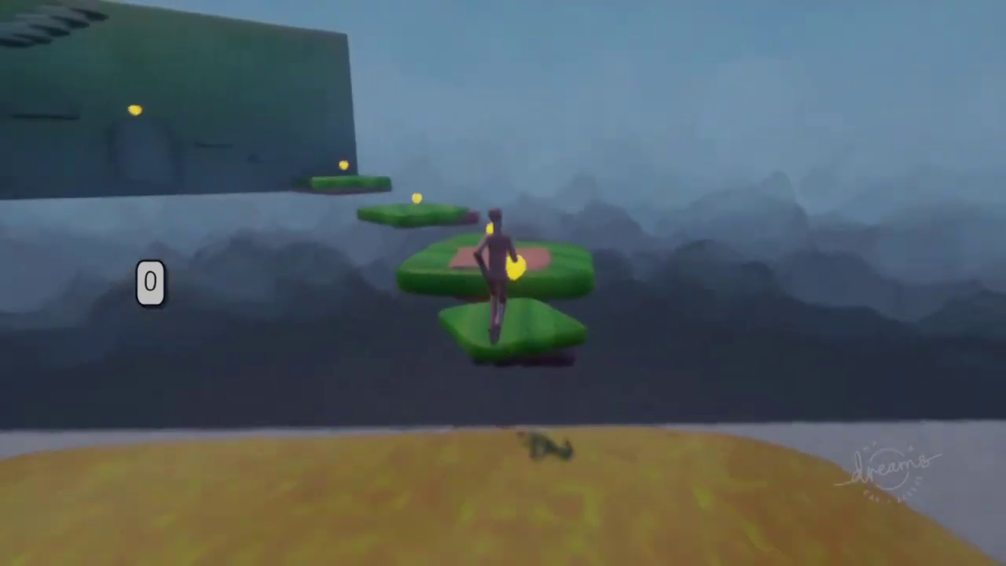
key(Escape)
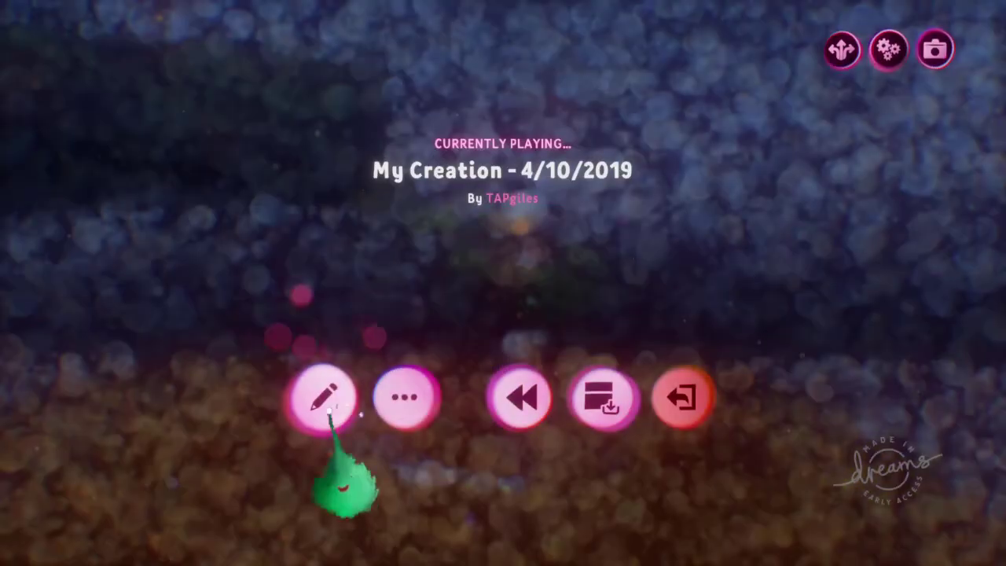
click(321, 398)
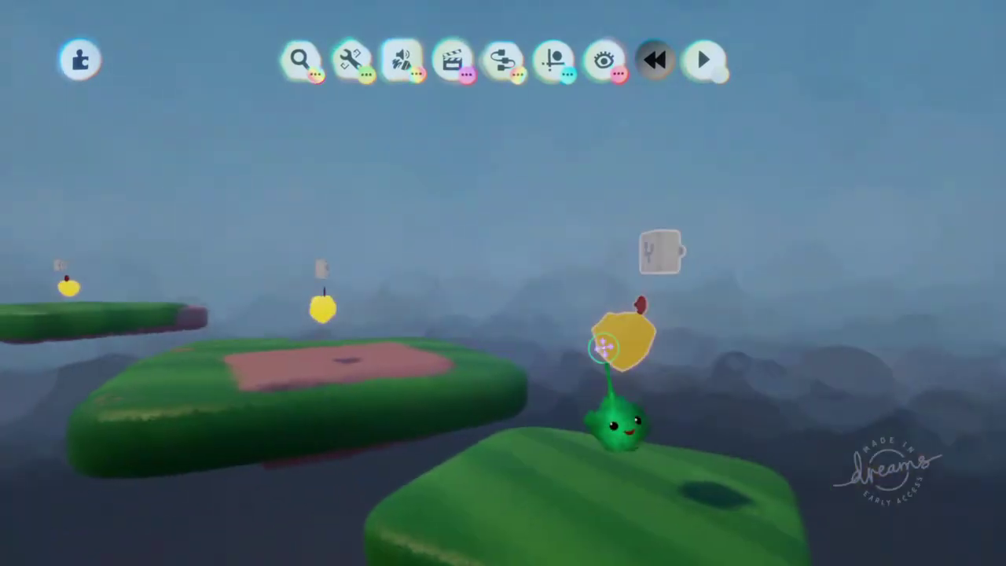
Save the yellow ball with its Microchip as a new creation in the Contraption category, editing its title.
middle_drag(603, 347, 561, 334)
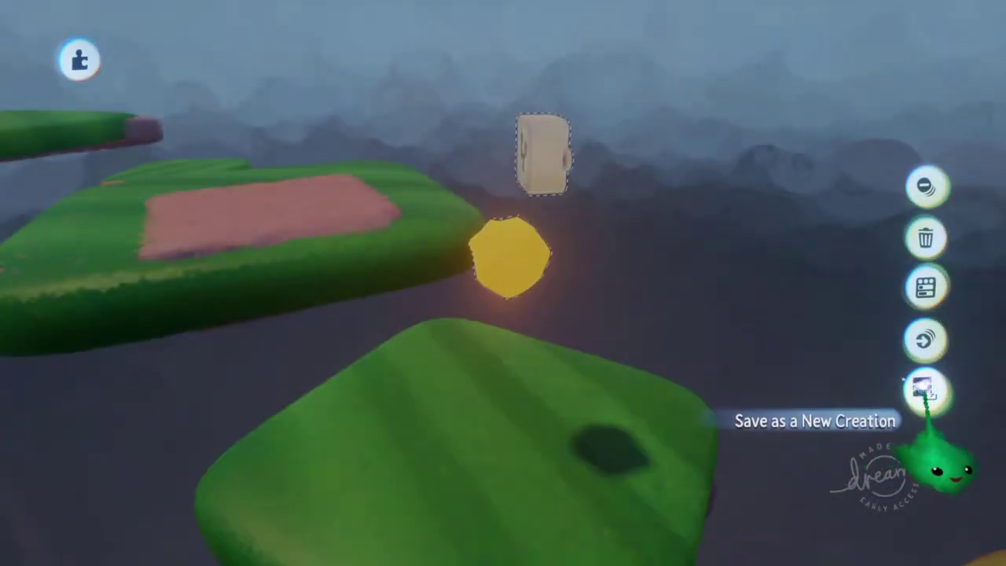
click(929, 393)
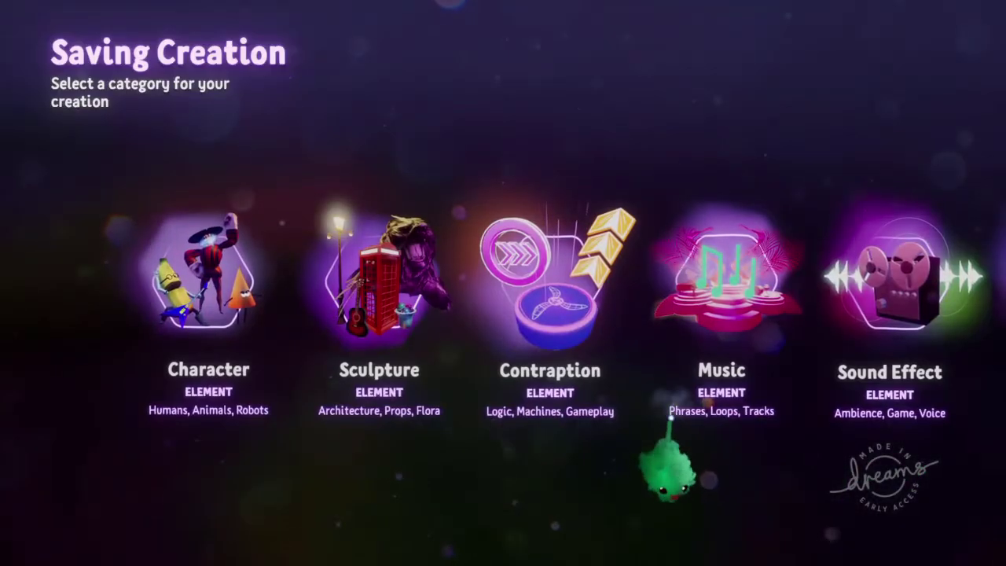
scroll(651, 476, right, 5)
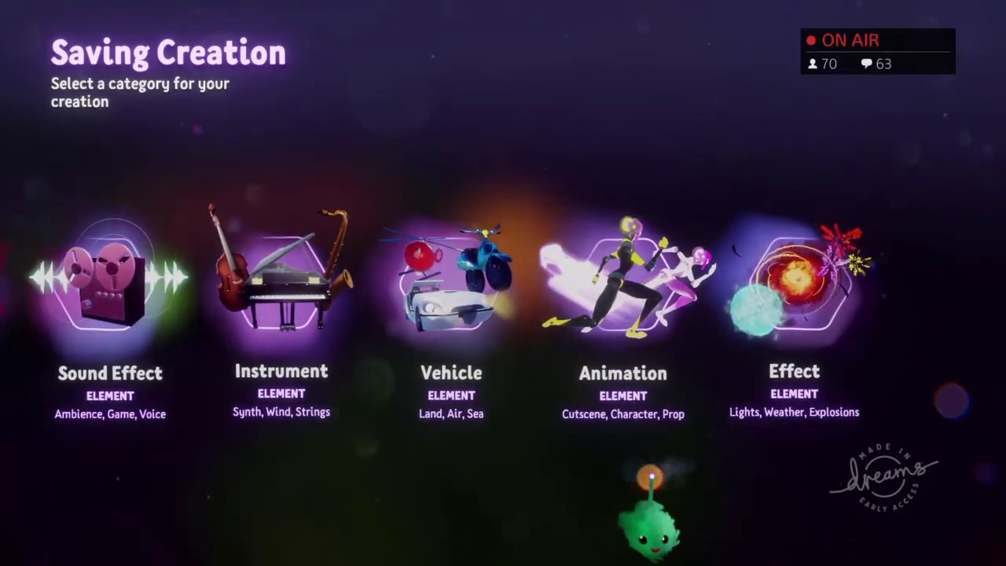
scroll(649, 476, left, 4)
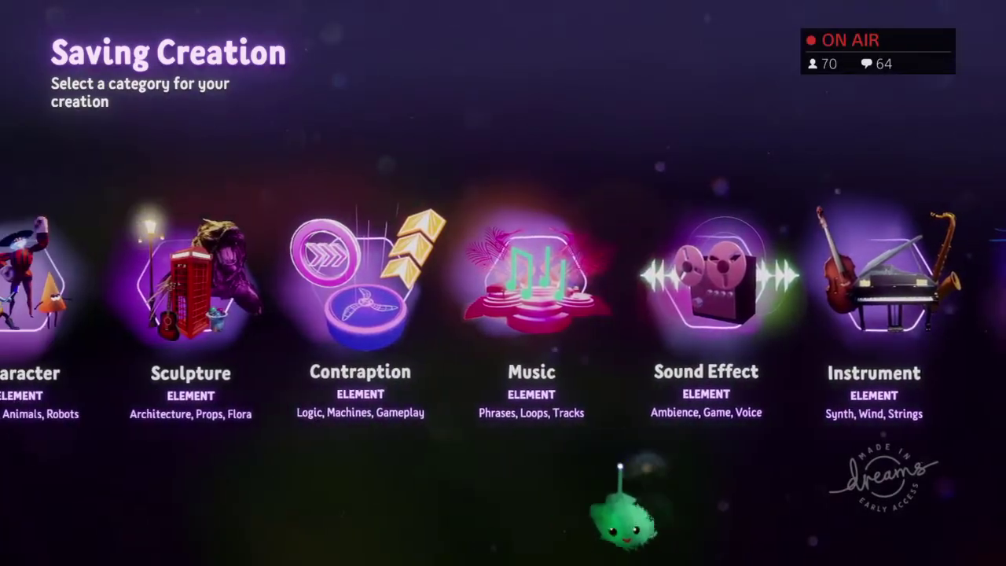
click(377, 330)
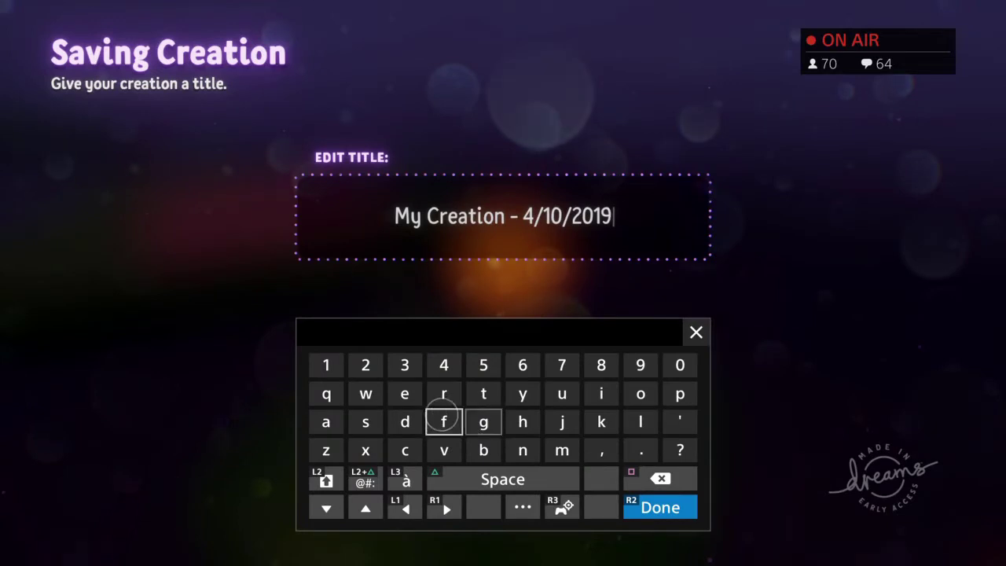
key(BackSpace)
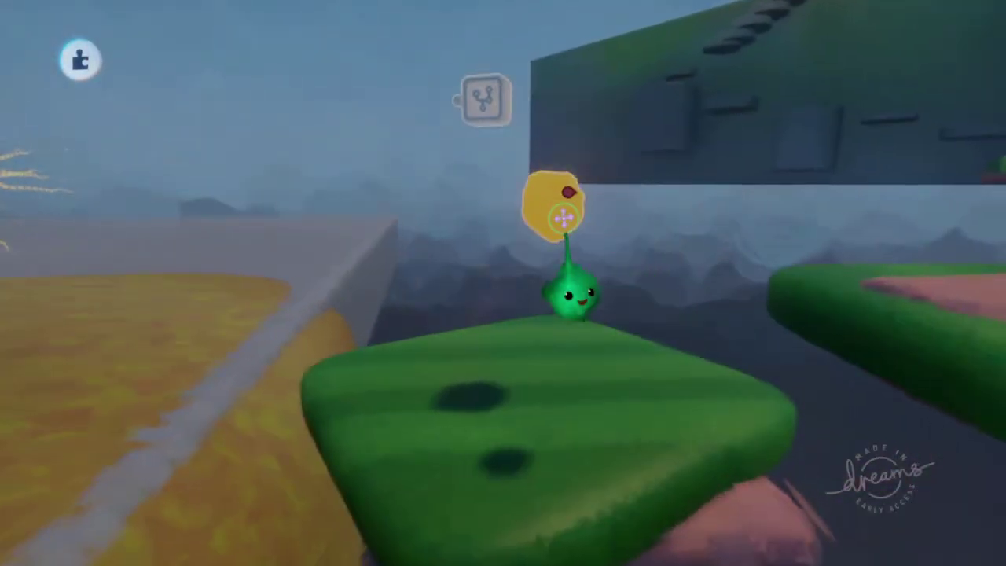
Open the saved yellow ball creation for editing on its own and open its Microchip to view the logic.
click(553, 201)
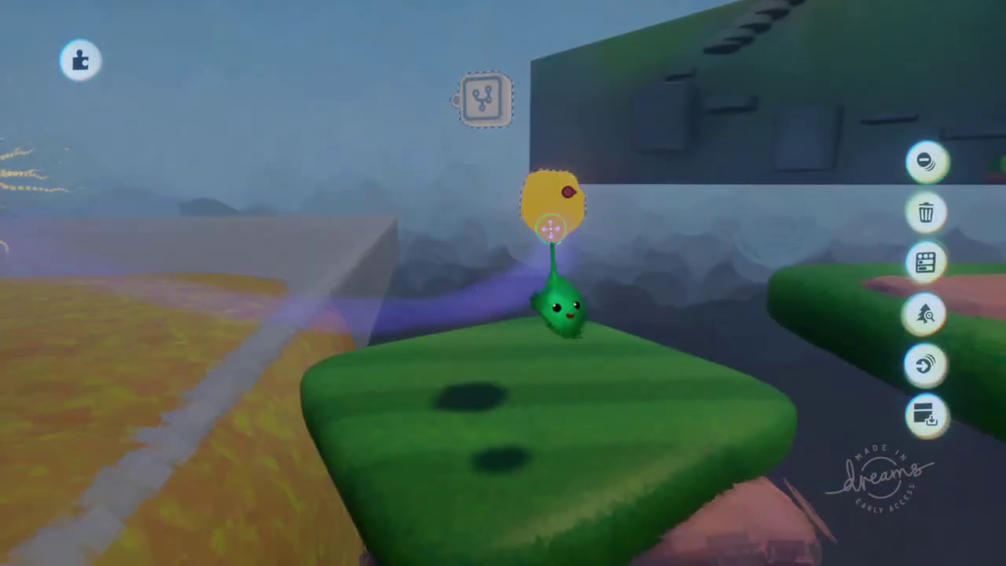
middle_drag(574, 240, 628, 335)
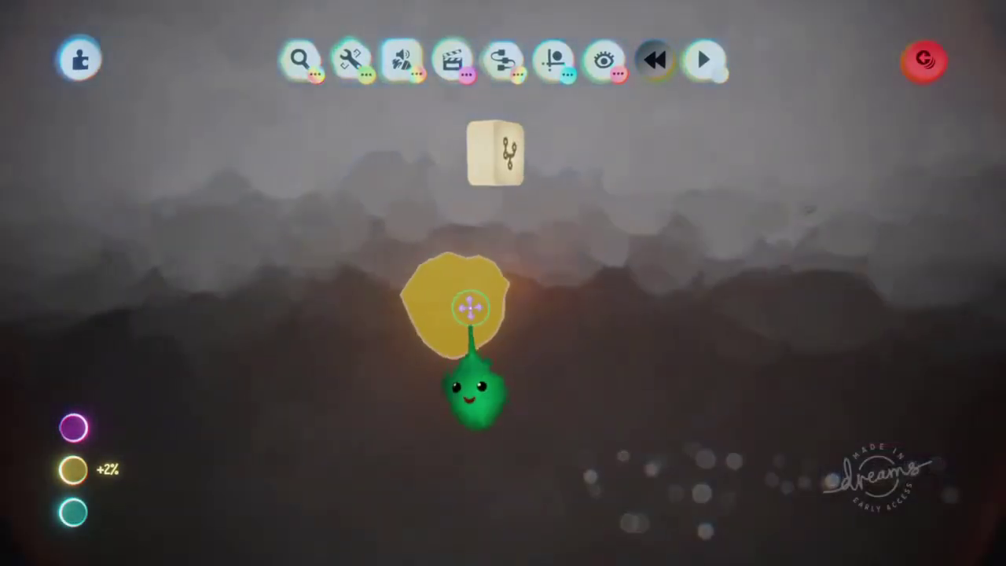
mouse_move(471, 308)
middle_down()
mouse_move(479, 299)
mouse_move(541, 312)
middle_up()
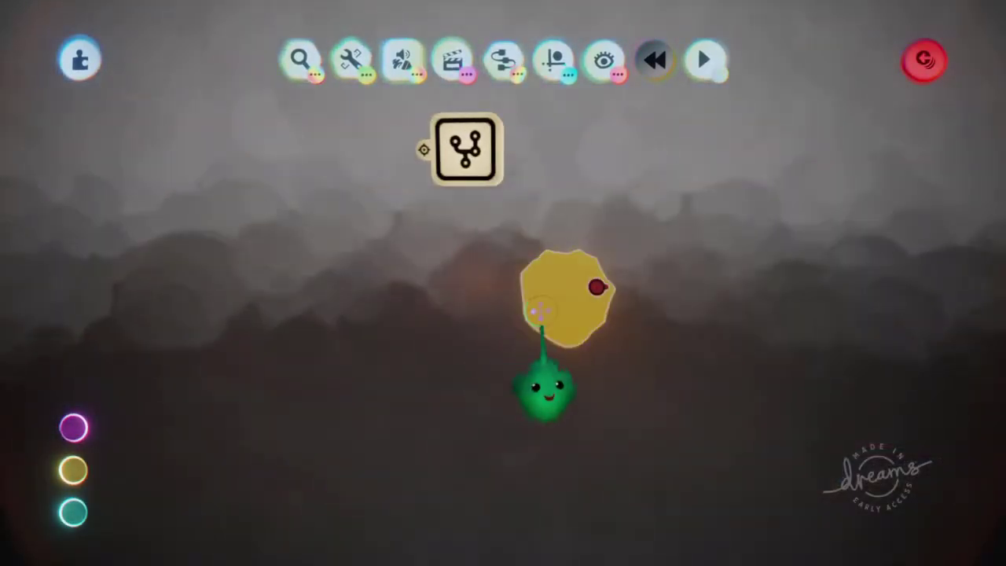
click(446, 157)
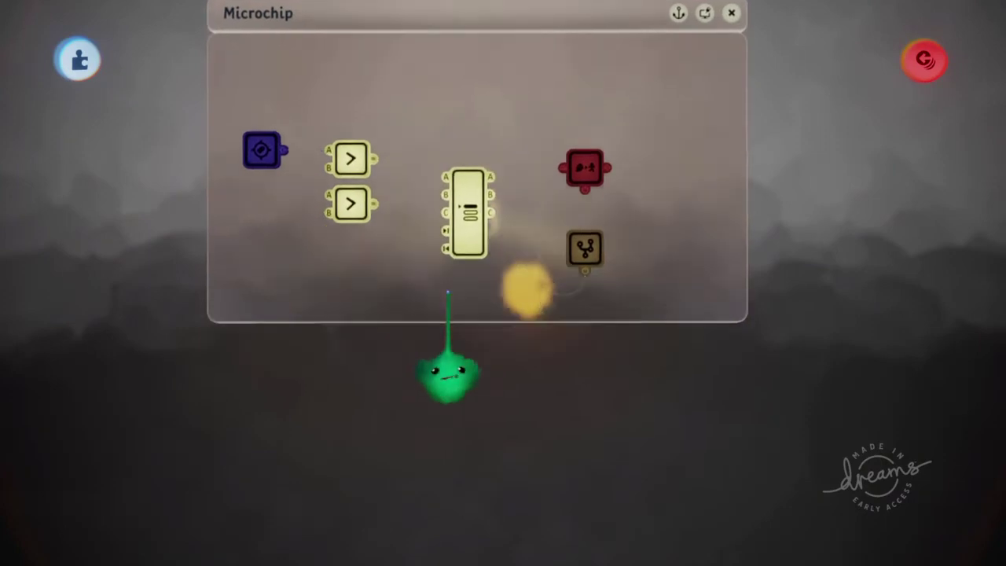
Close the Microchip, save the yellow ball creation, and return to the level scene.
key(Escape)
scroll(510, 337, up, 5)
click(543, 338)
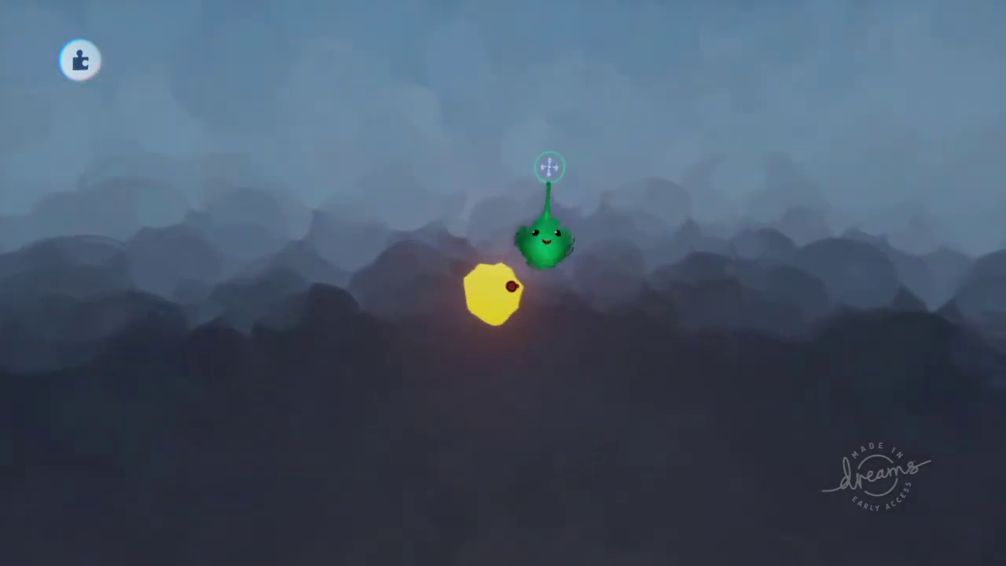
key(Escape)
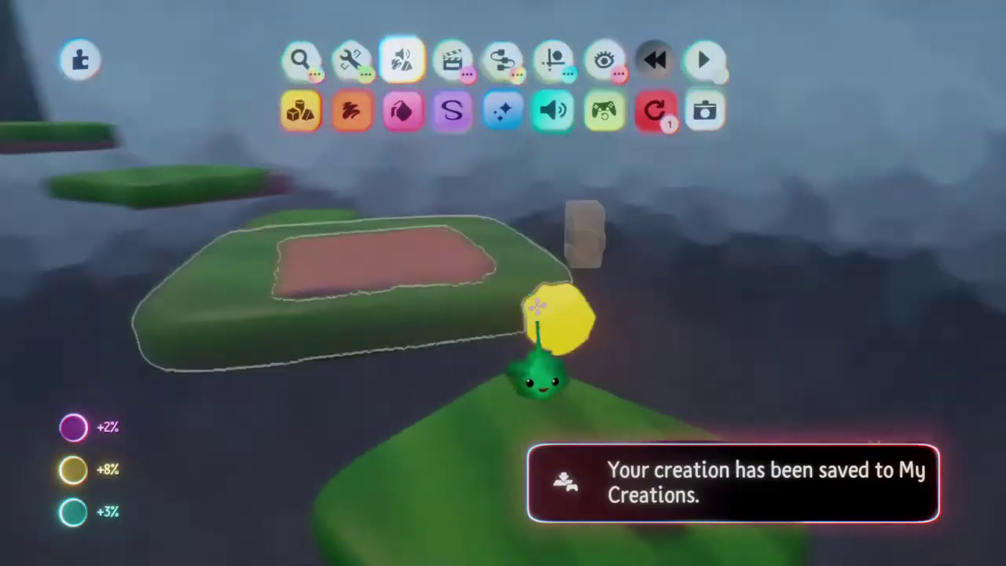
Place copies of the yellow ball above the green platforms and along the dark columns up to the grassy hilltop.
drag(492, 316, 437, 198)
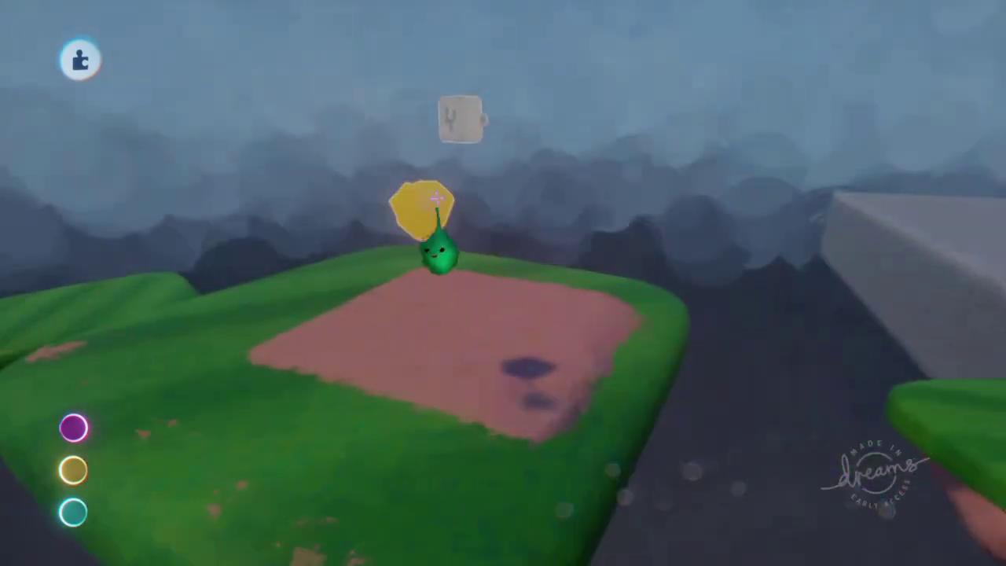
drag(348, 227, 407, 215)
drag(474, 170, 378, 153)
middle_drag(378, 153, 404, 226)
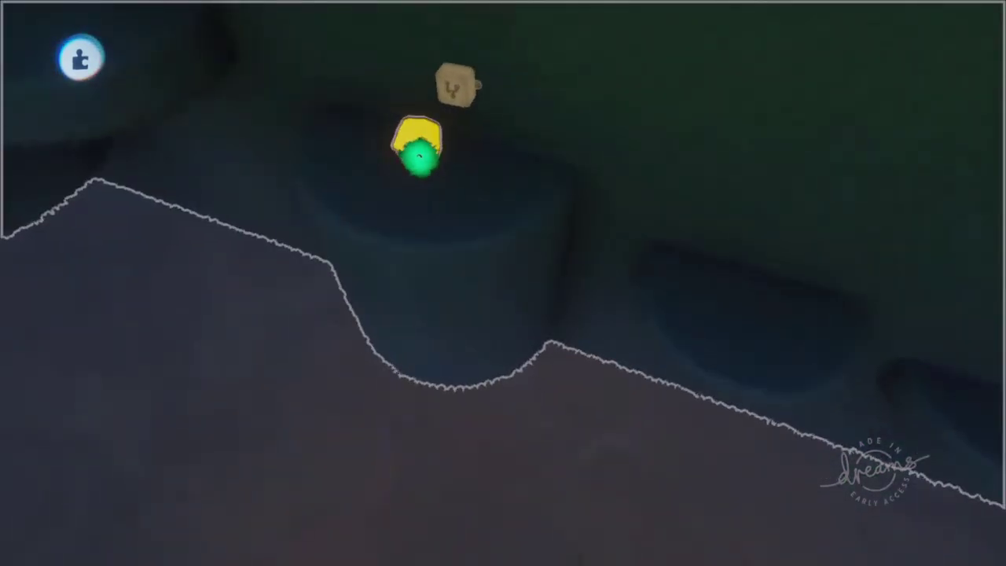
middle_drag(420, 157, 382, 188)
drag(382, 189, 391, 251)
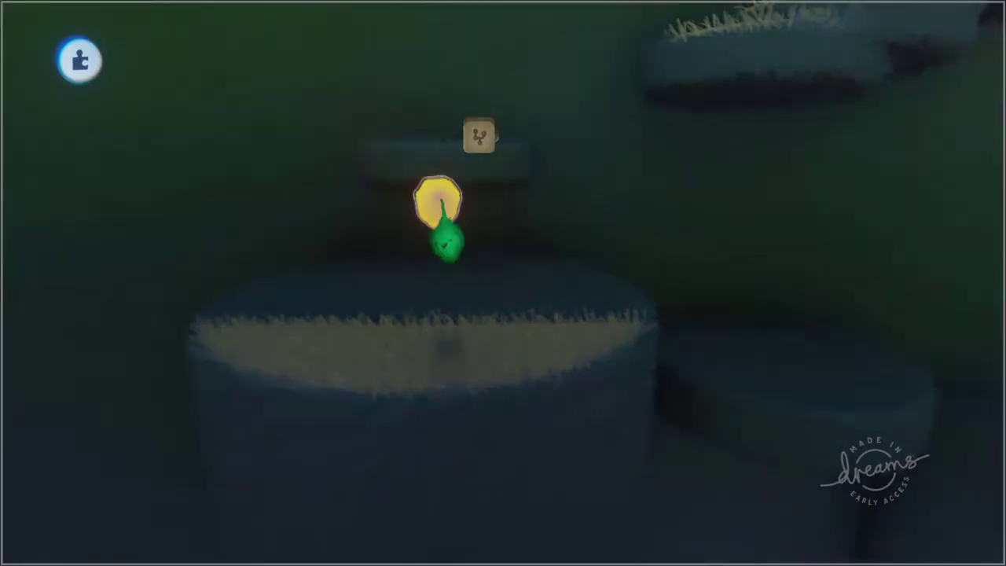
drag(444, 209, 466, 204)
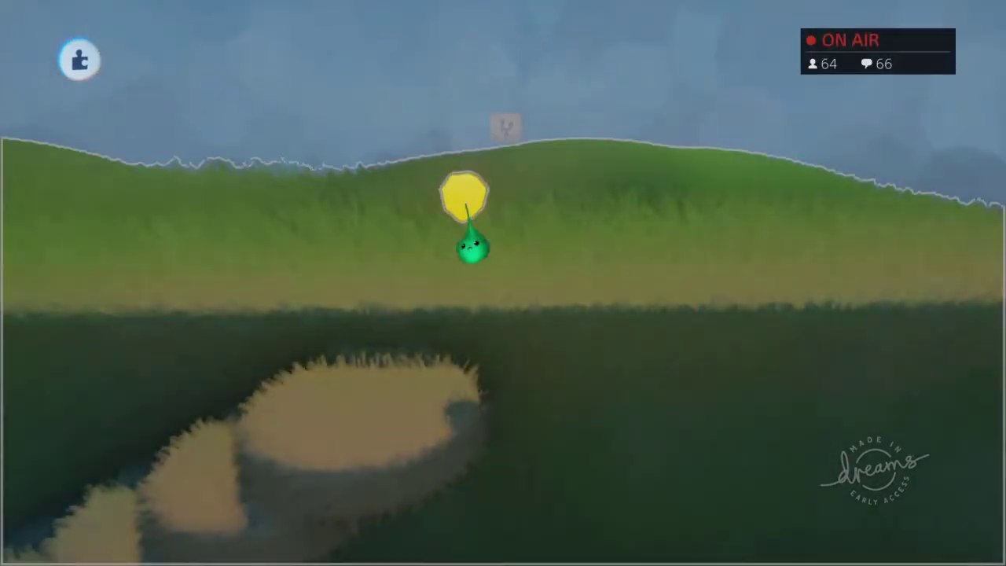
drag(334, 218, 404, 192)
Check the Collidable setting in the physical properties of the yellow ball above the small green platform.
middle_drag(450, 281, 499, 232)
click(473, 225)
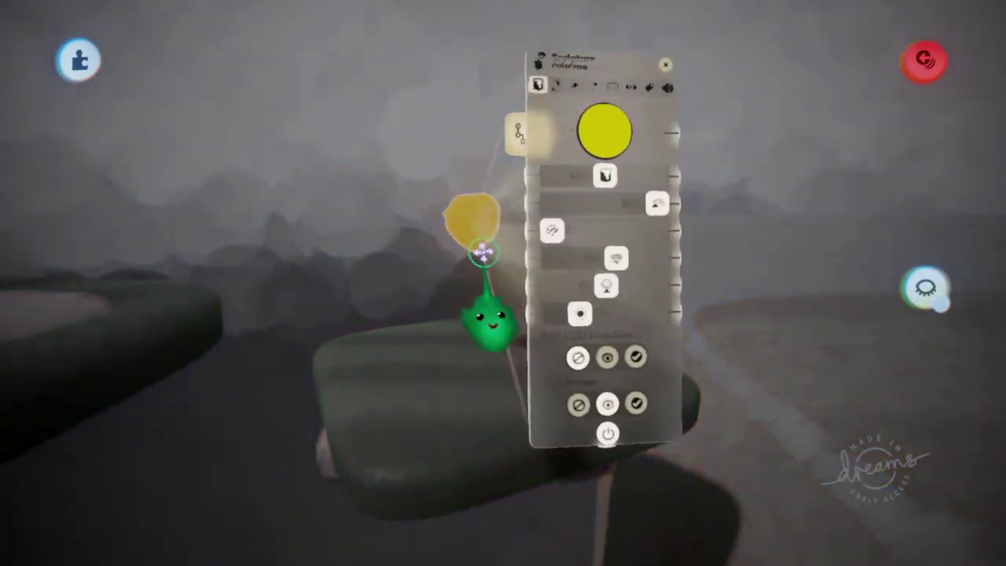
click(627, 76)
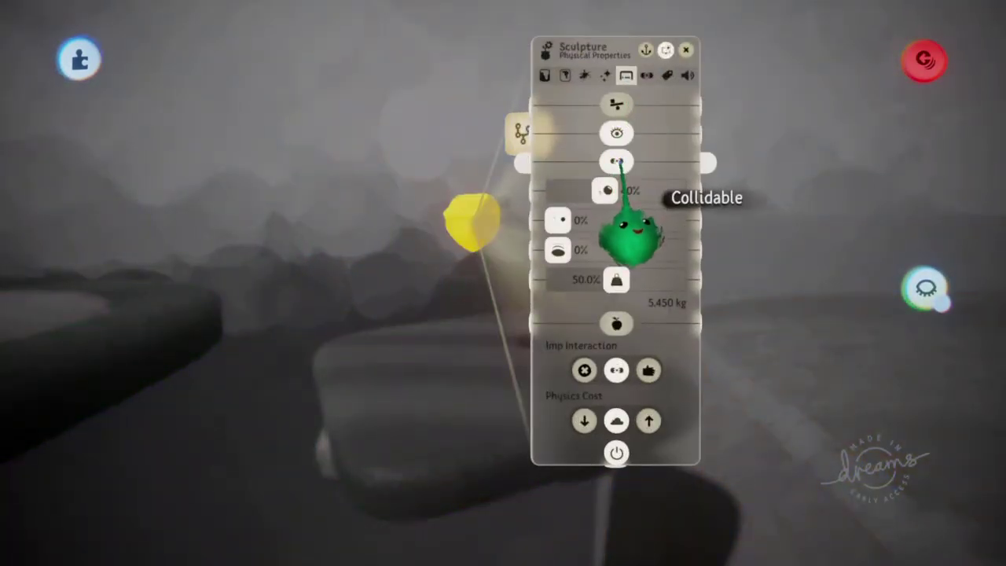
key(Escape)
Update the Pickup object used in the level to its newly saved version.
middle_drag(653, 140, 519, 136)
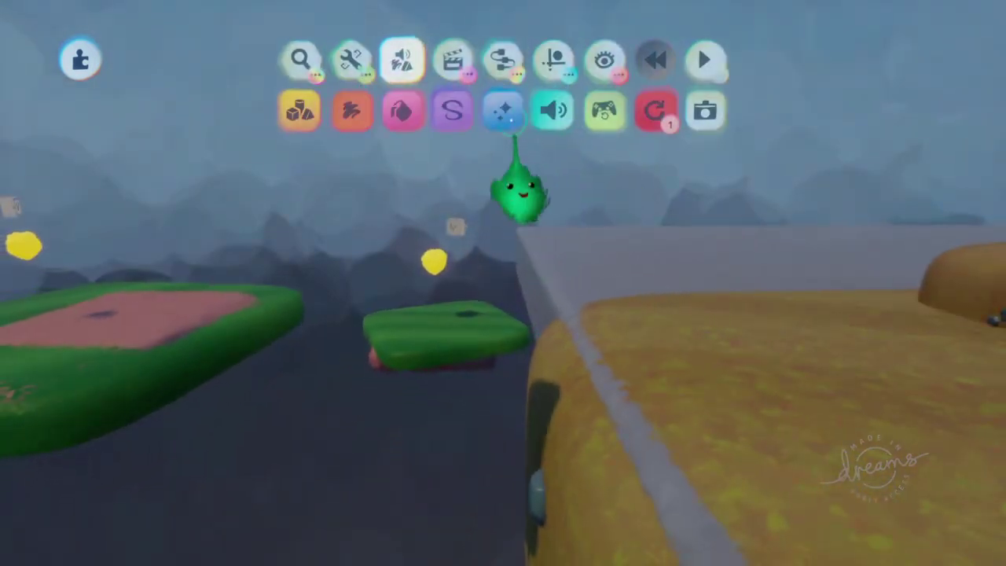
click(657, 111)
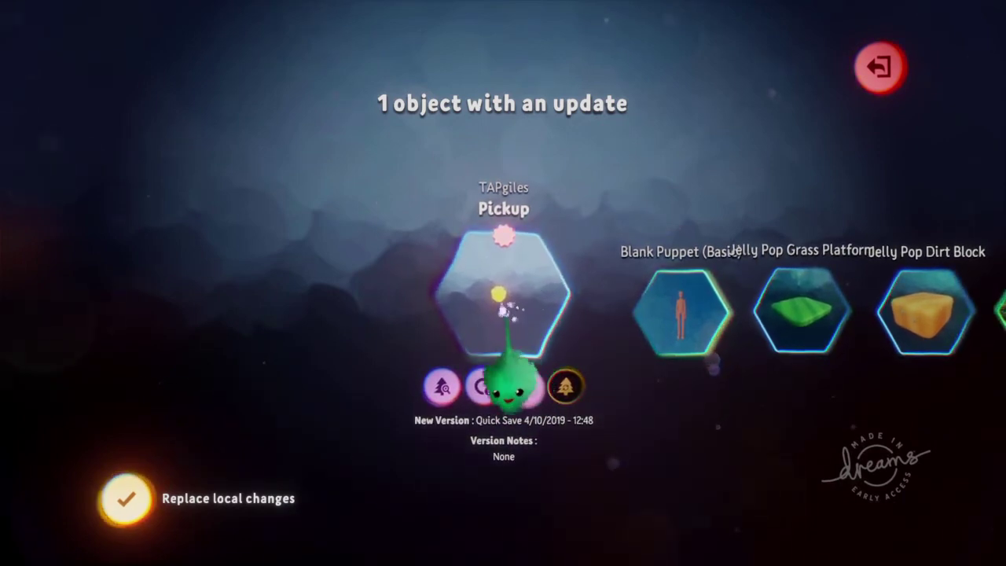
click(481, 384)
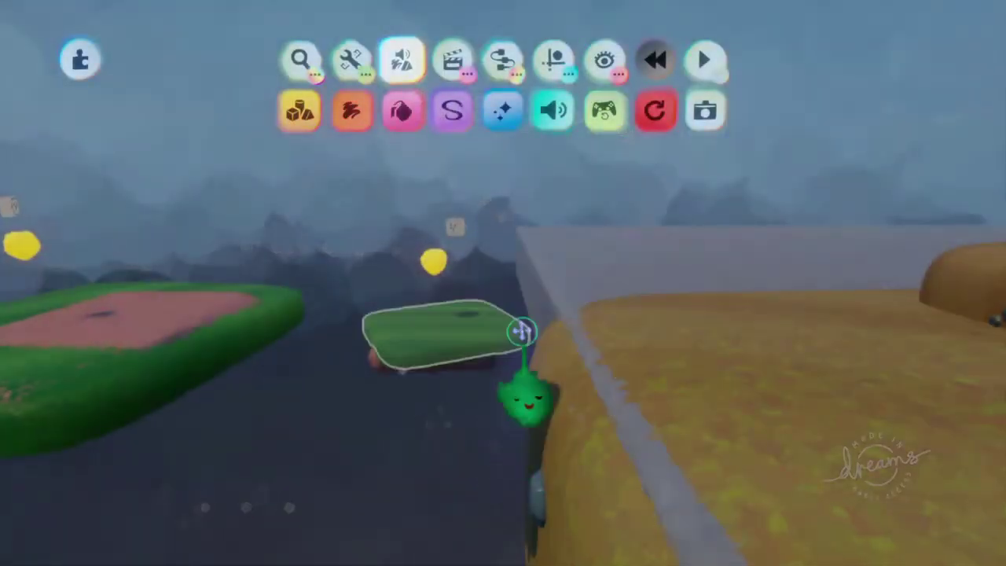
Check the Collidable setting again on the updated ball above the small green platform.
middle_drag(521, 331, 455, 280)
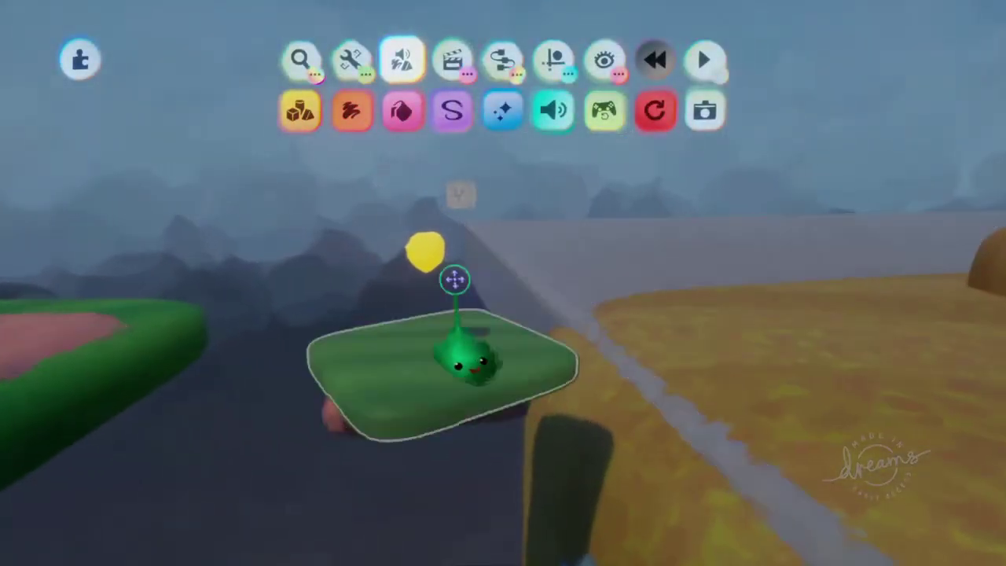
click(425, 254)
click(447, 243)
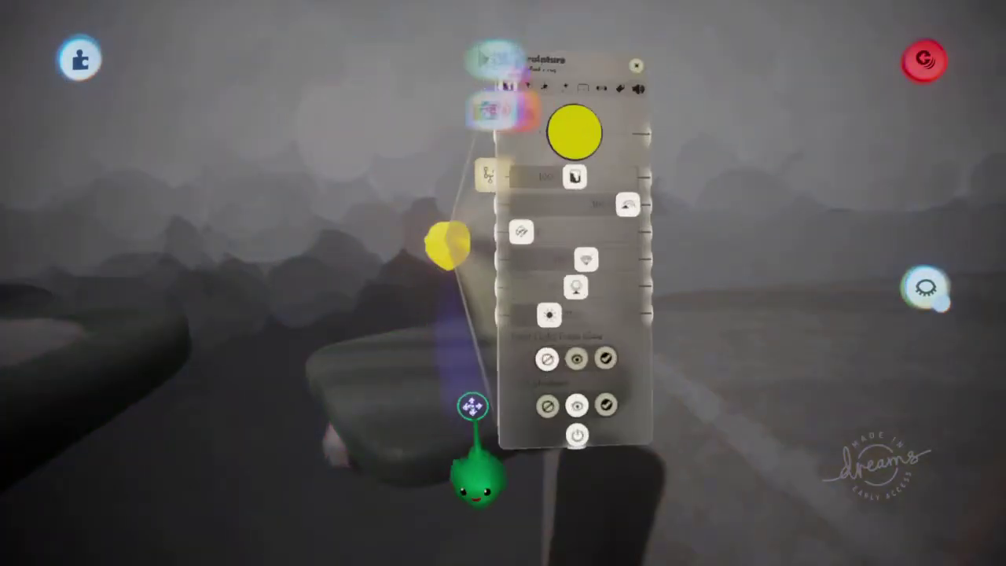
click(595, 74)
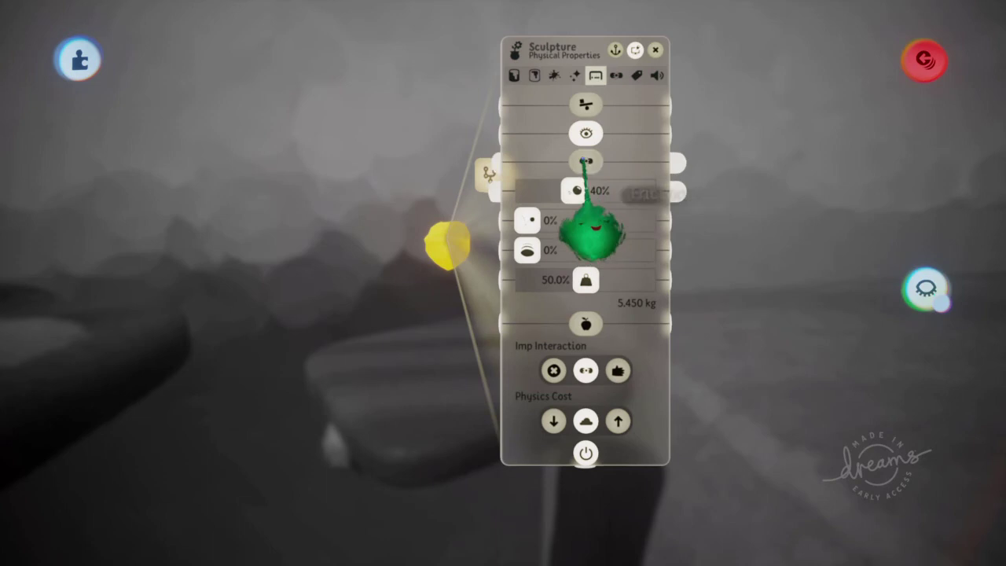
key(Escape)
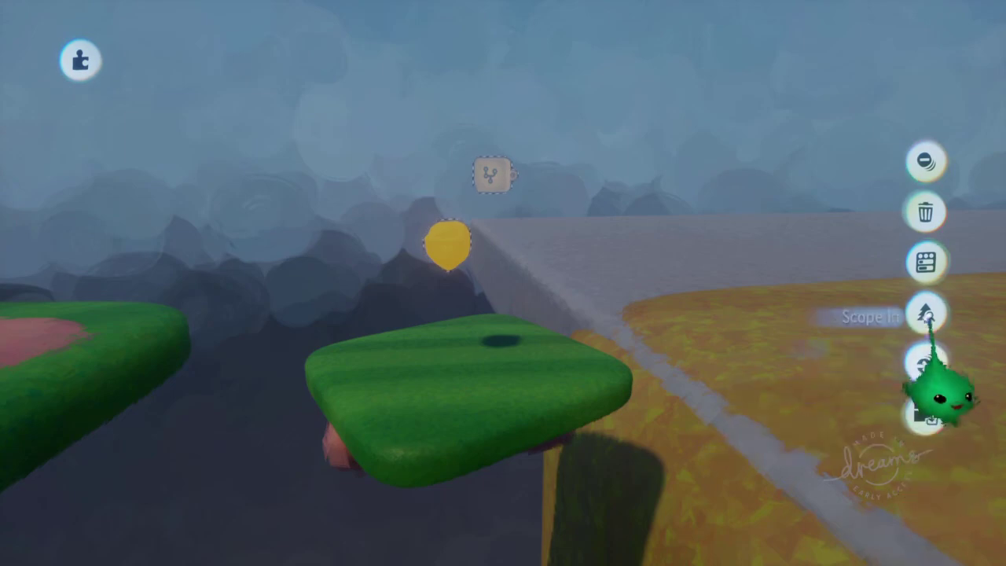
Open the Pickup creation for editing on its own, saving the level before leaving it.
click(927, 355)
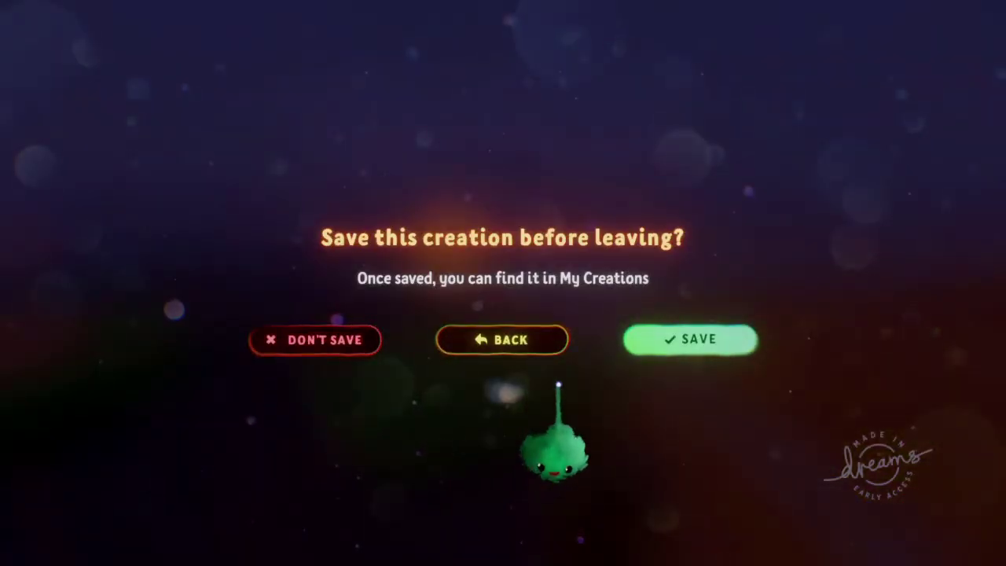
click(692, 339)
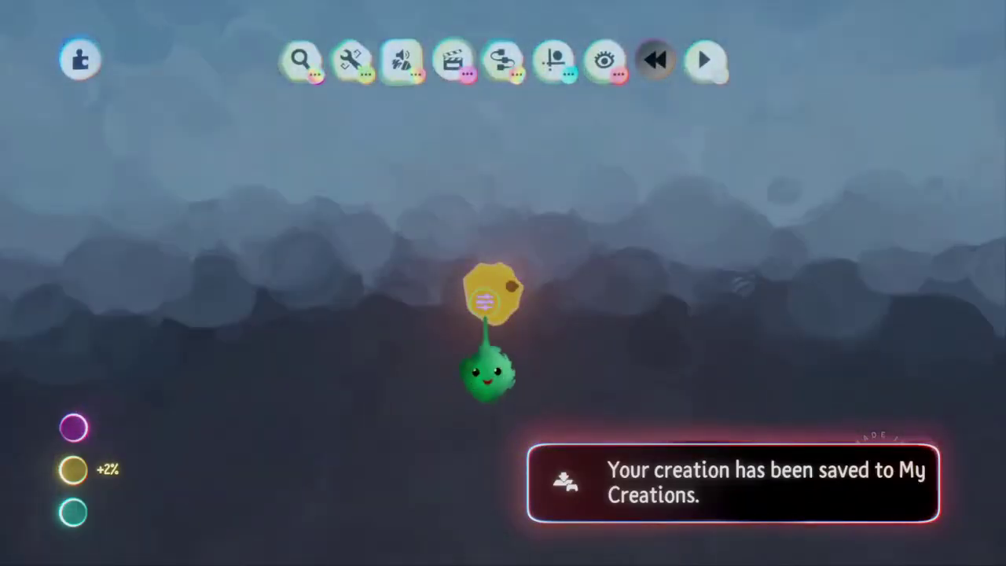
click(485, 312)
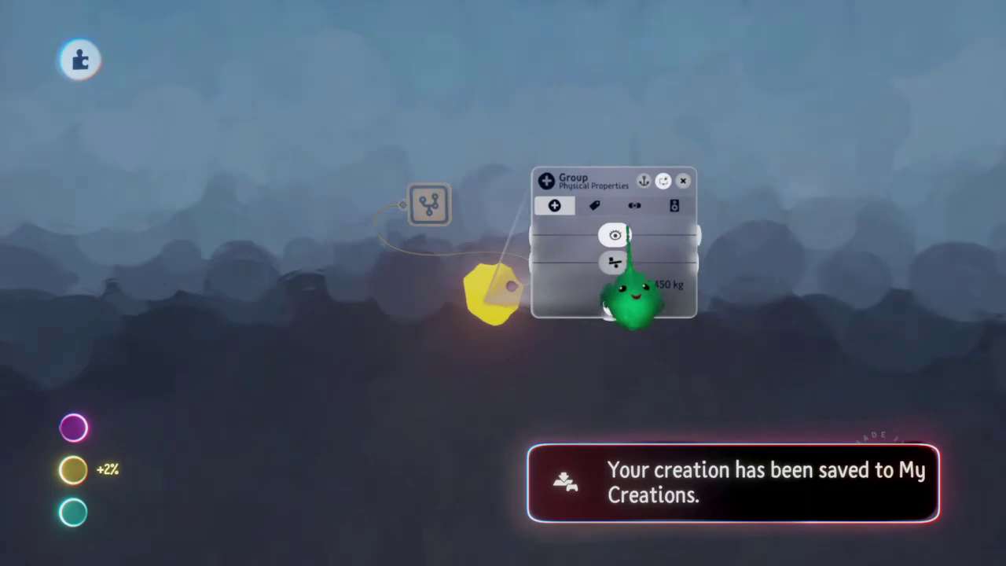
key(Escape)
Set the ball sculpture's tint colour to blue, save the Pickup creation, and return to the level.
click(503, 297)
click(495, 296)
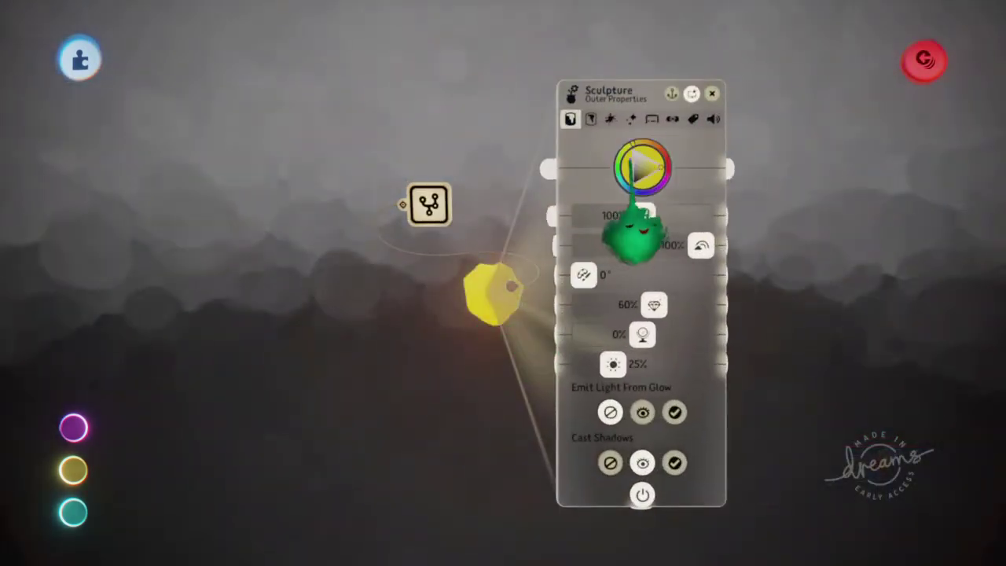
drag(635, 256, 646, 271)
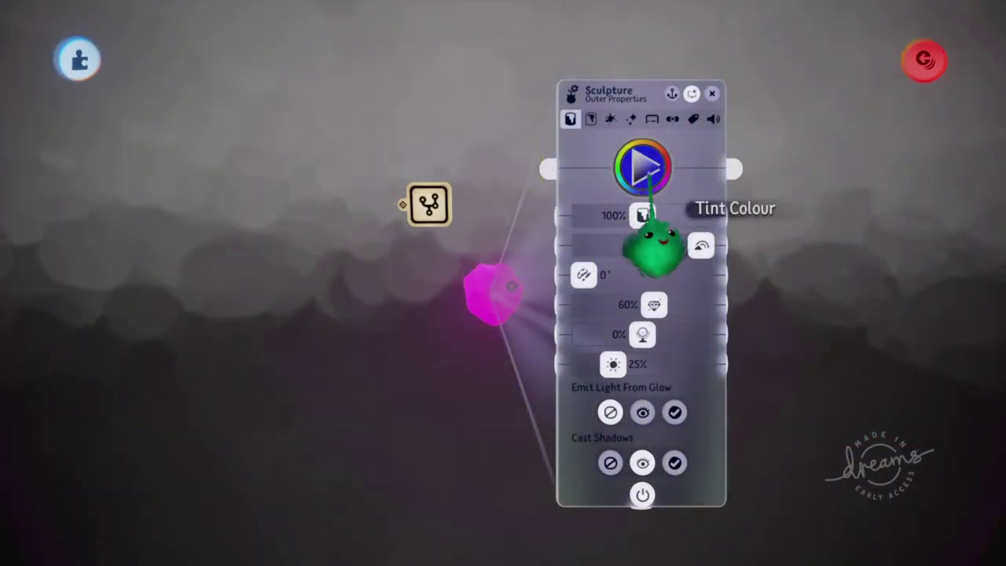
drag(650, 217, 701, 215)
key(Escape)
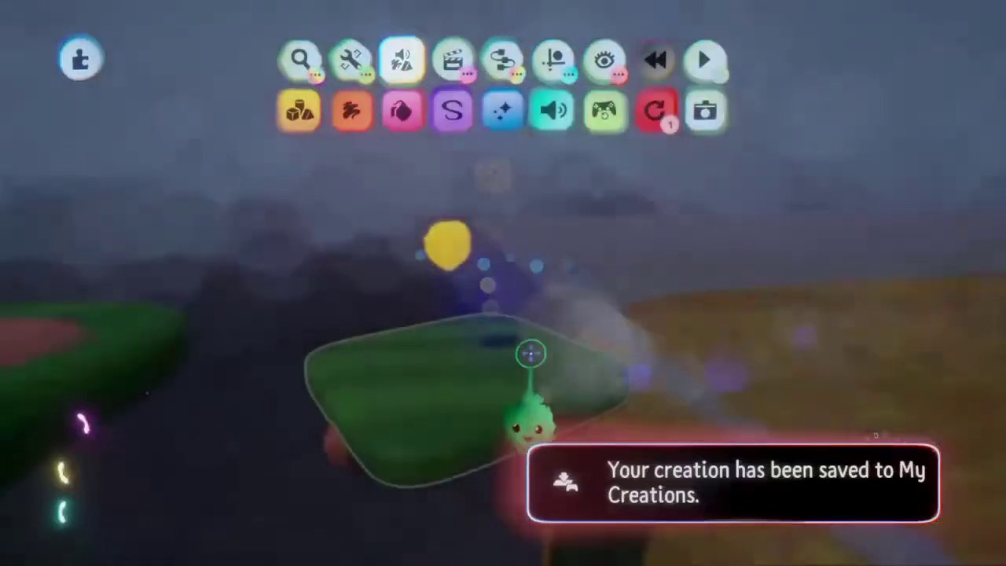
Apply the recoloured Pickup version to the balls placed in the level.
click(654, 110)
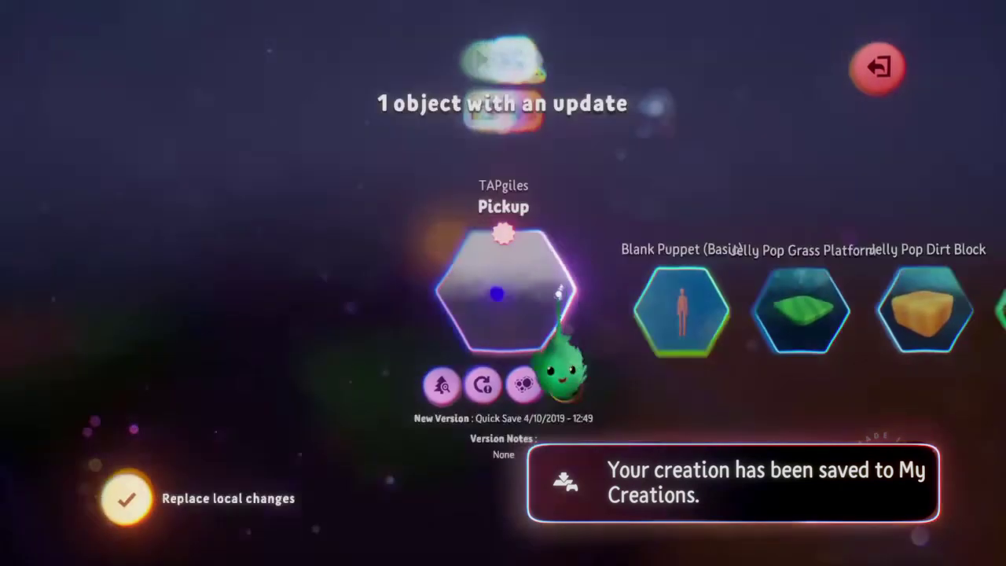
click(484, 387)
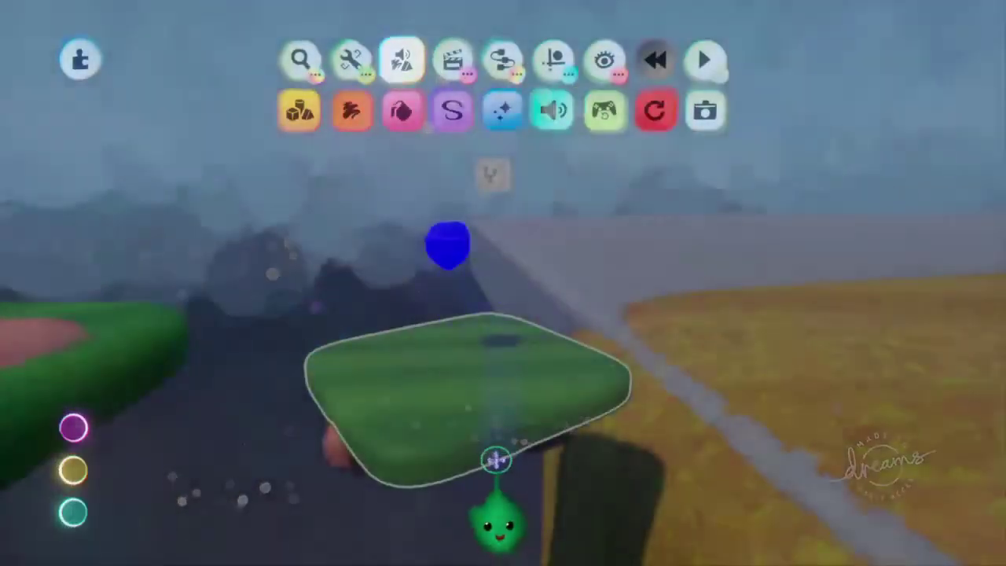